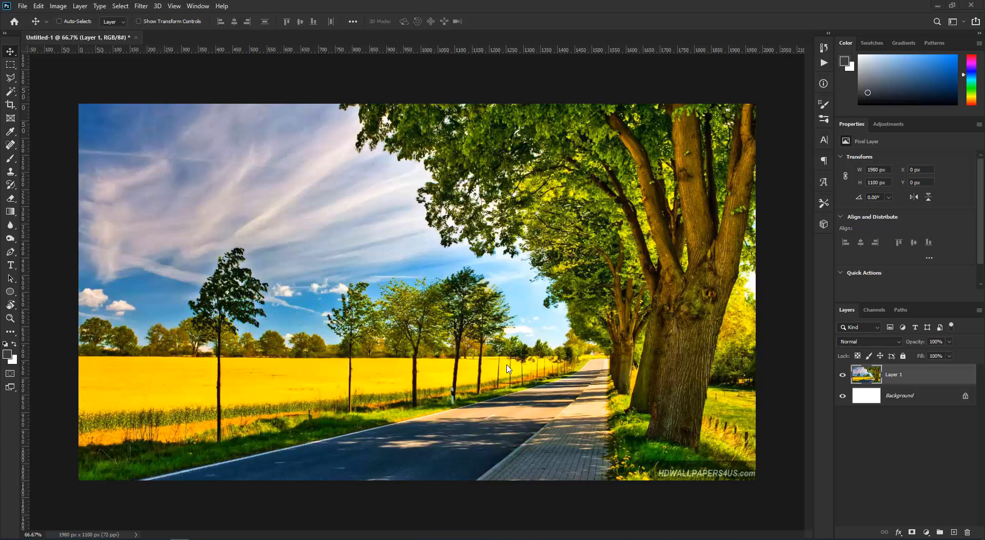
# Step: Apply a Hue/Saturation adjustment directly to Layer 1, lowering the saturation all the way so the photo is fully desaturated
pyautogui.click(59, 7)
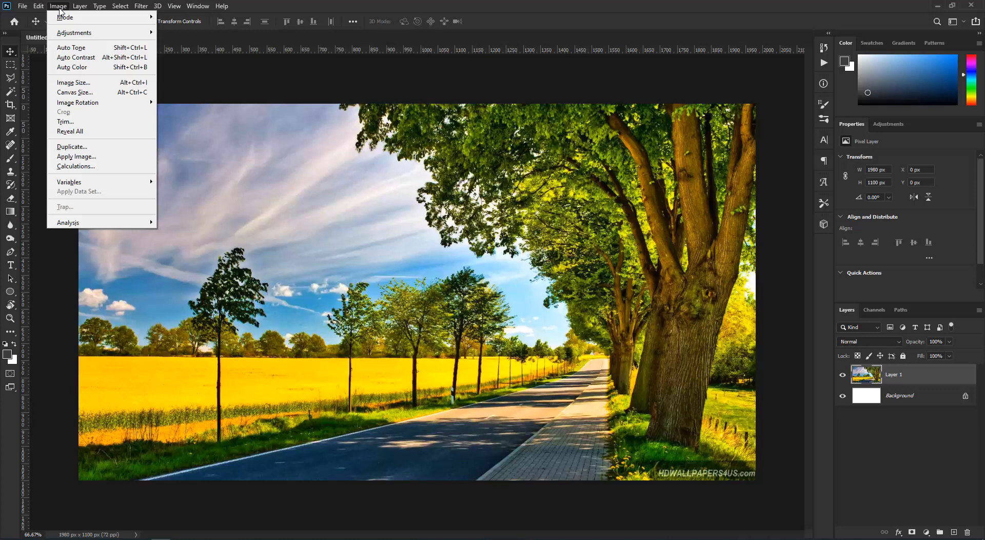
pyautogui.moveTo(72, 33)
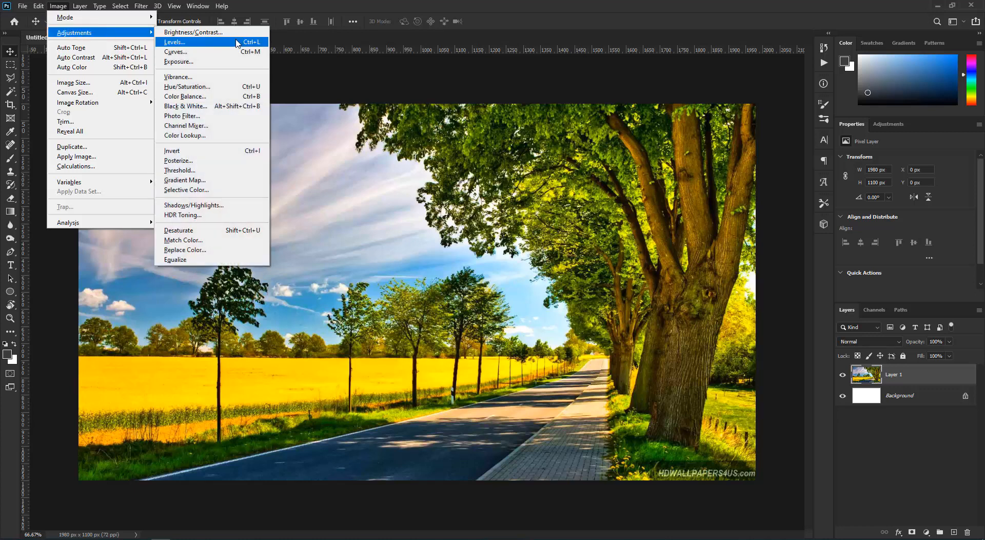
pyautogui.click(222, 90)
pyautogui.moveTo(681, 150); pyautogui.dragTo(573, 122)
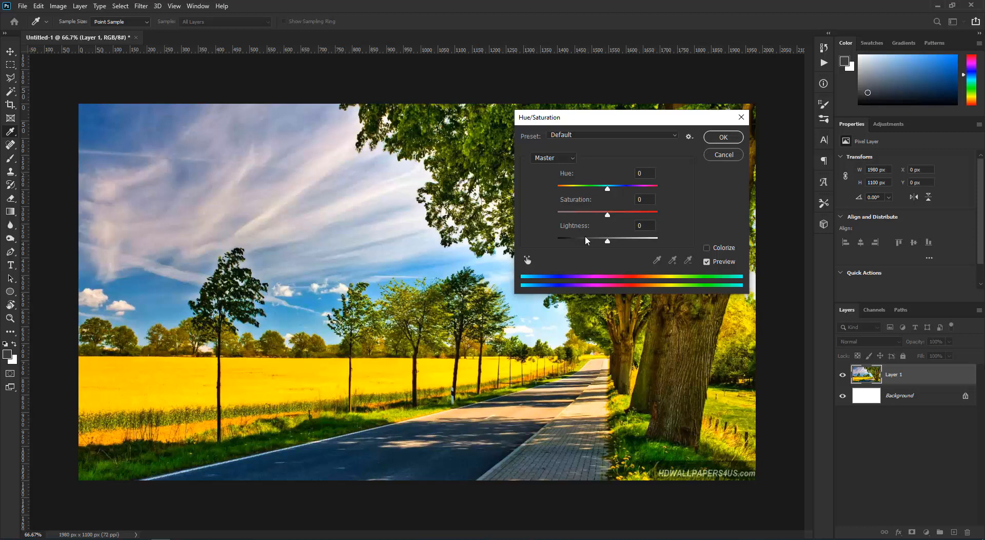
pyautogui.moveTo(608, 216); pyautogui.dragTo(554, 218)
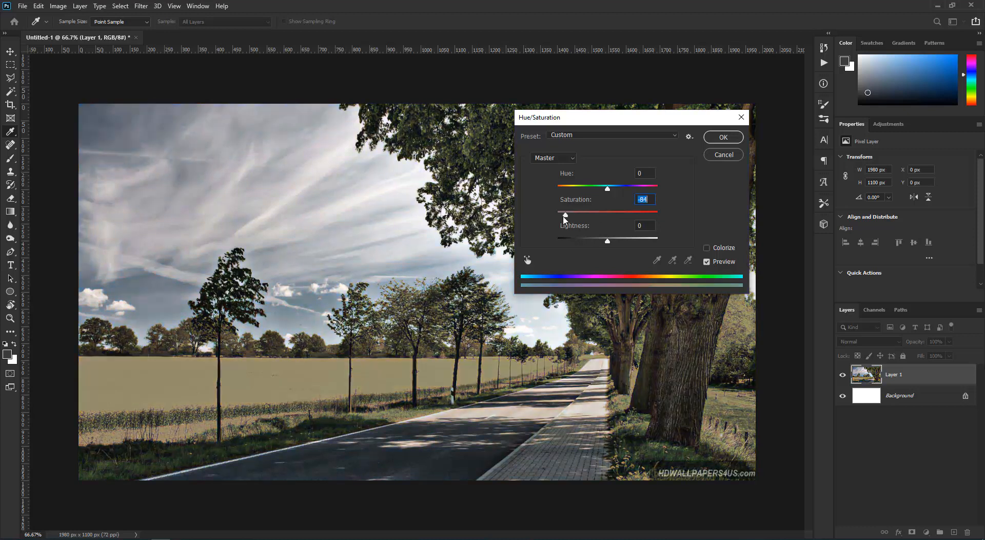
pyautogui.click(722, 138)
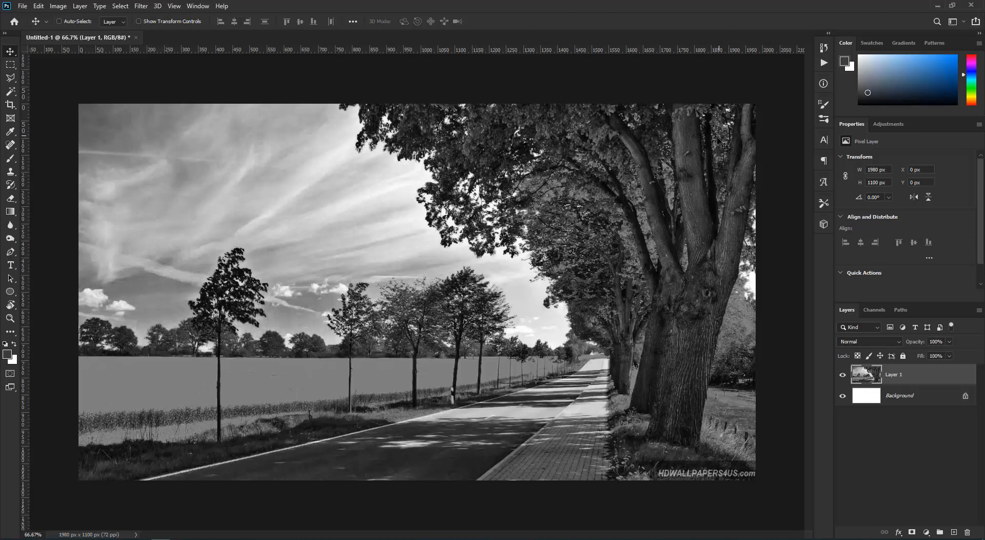
# Step: Undo the Hue/Saturation adjustment applied directly to Layer 1
pyautogui.click(38, 6)
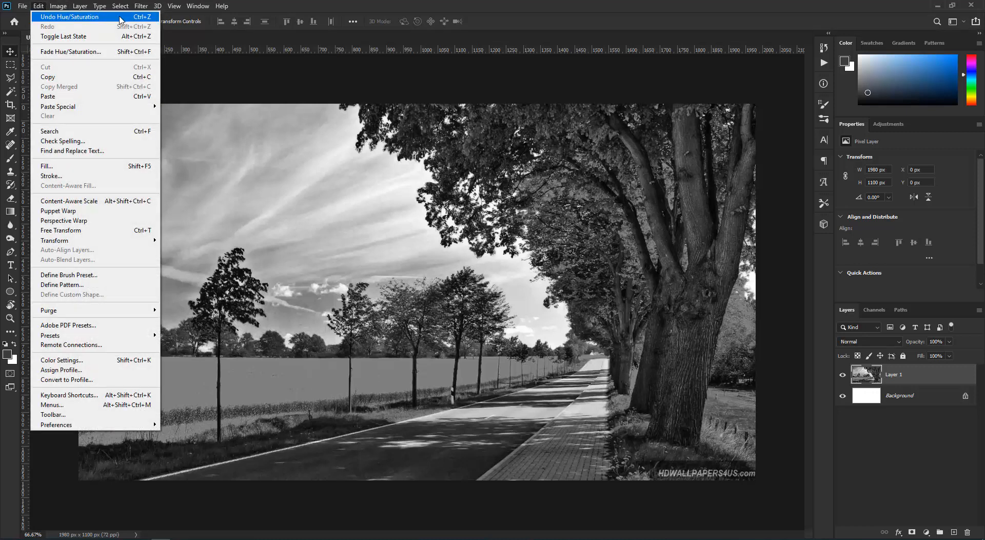
pyautogui.click(295, 4)
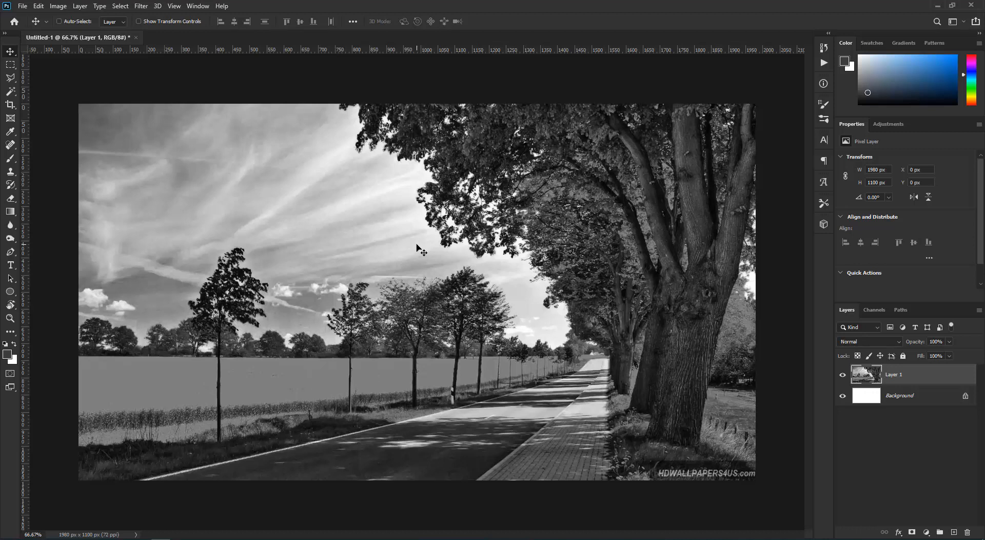
pyautogui.hotkey('ctrl', 'z')
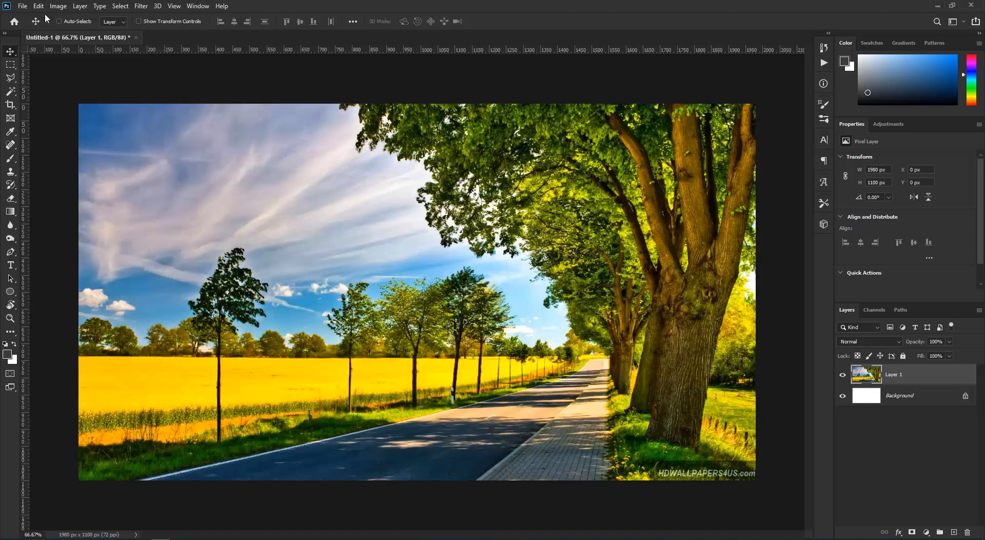
# Step: Add a Hue/Saturation adjustment layer above Layer 1 and delete it again
pyautogui.click(58, 7)
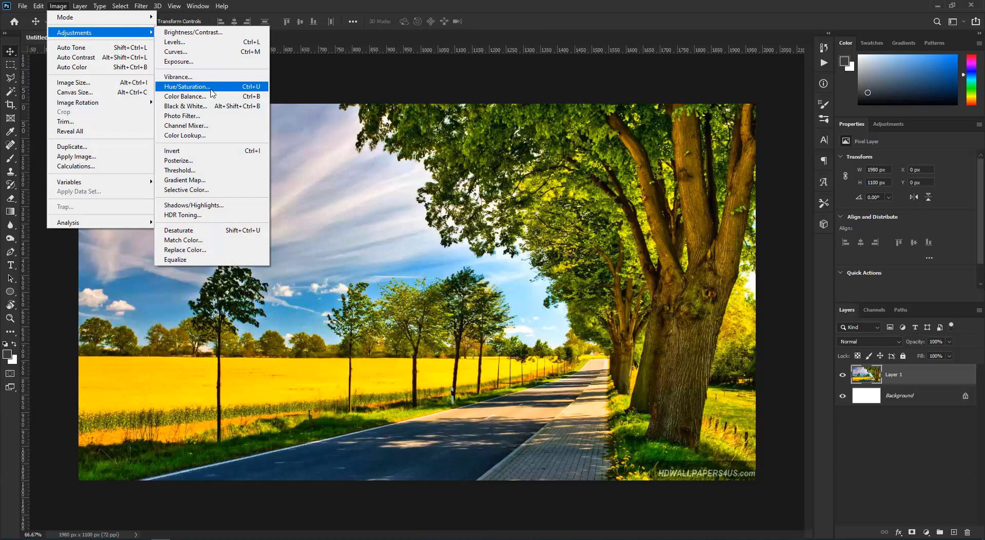
pyautogui.click(853, 422)
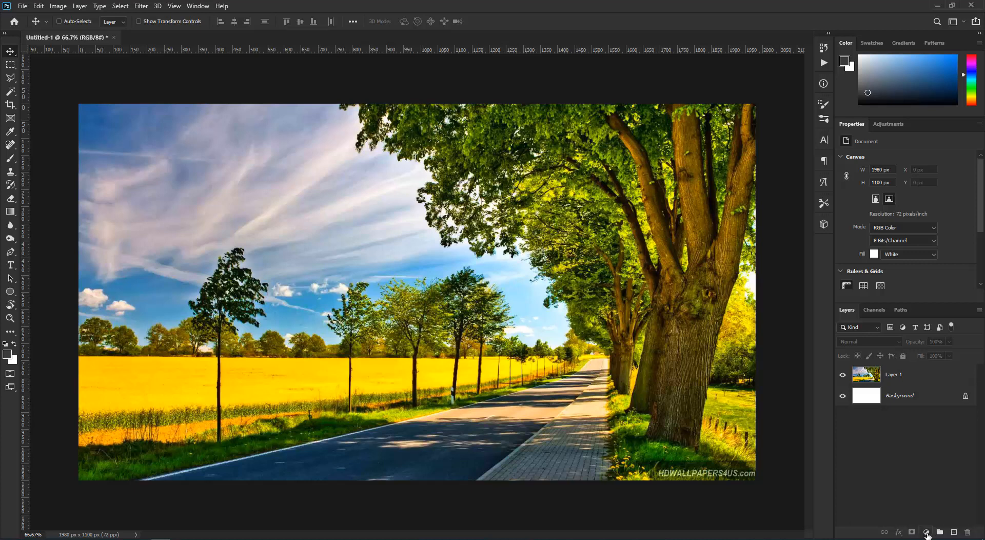
pyautogui.click(927, 533)
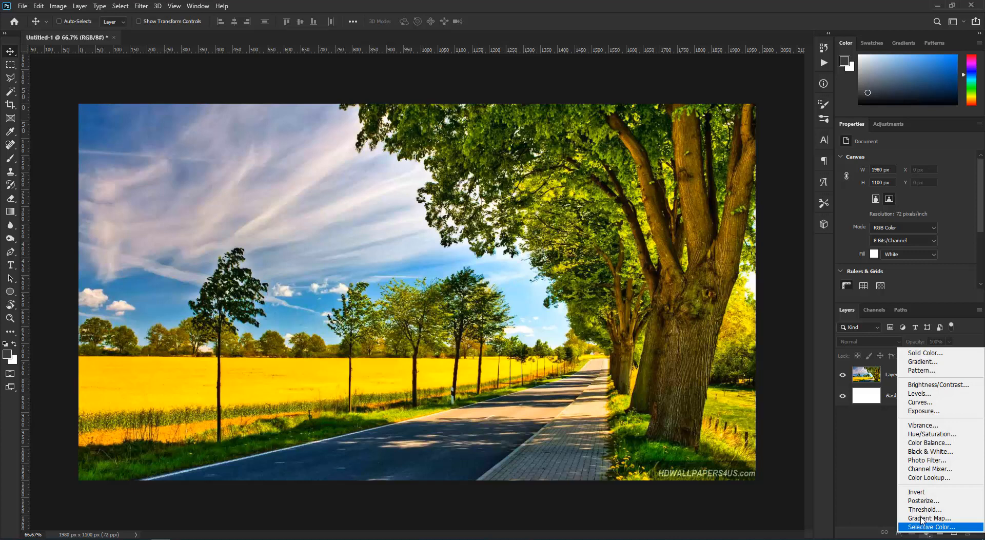
pyautogui.click(952, 435)
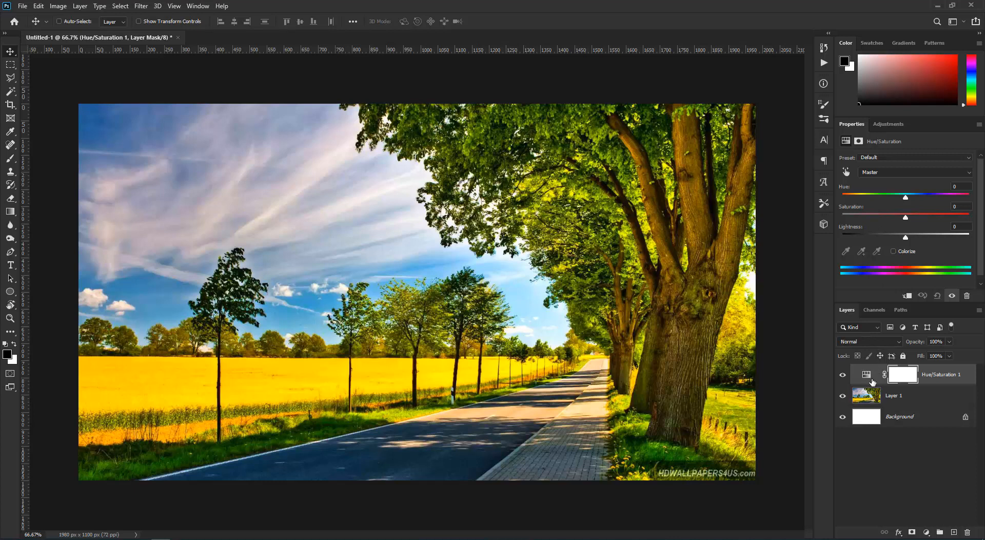
pyautogui.moveTo(873, 382); pyautogui.dragTo(968, 531)
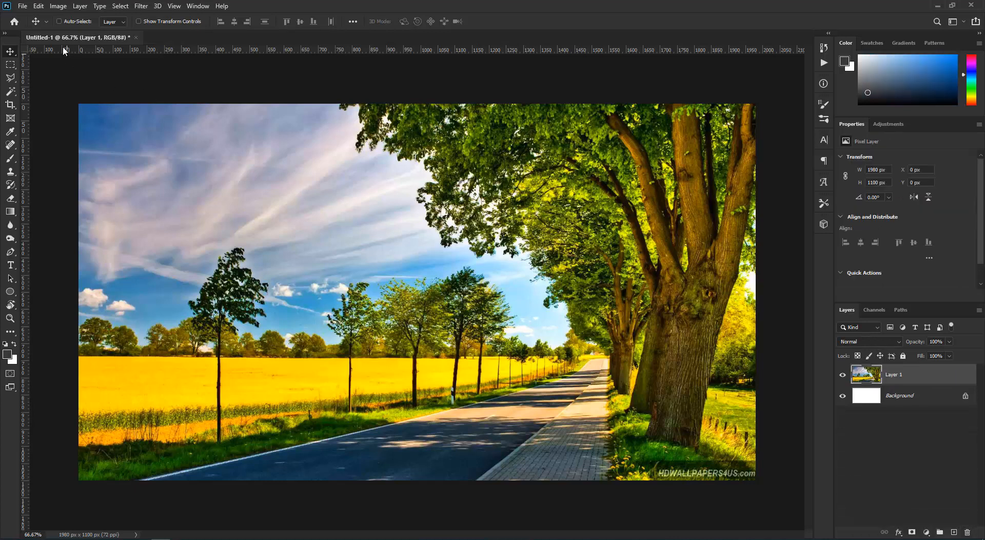
# Step: Apply Hue/Saturation with a saturation of -100 directly to Layer 1 and undo it
pyautogui.click(54, 6)
pyautogui.moveTo(68, 32)
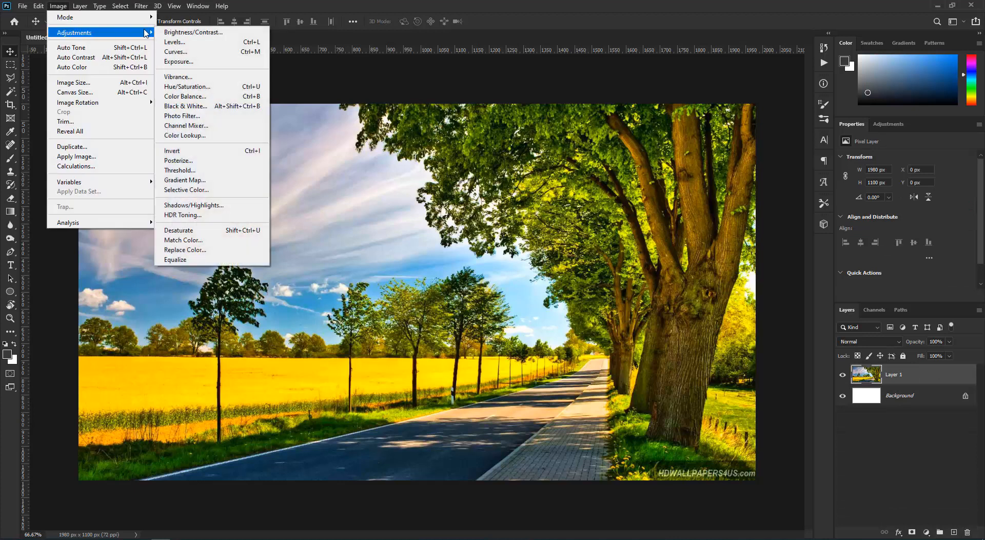
pyautogui.click(233, 87)
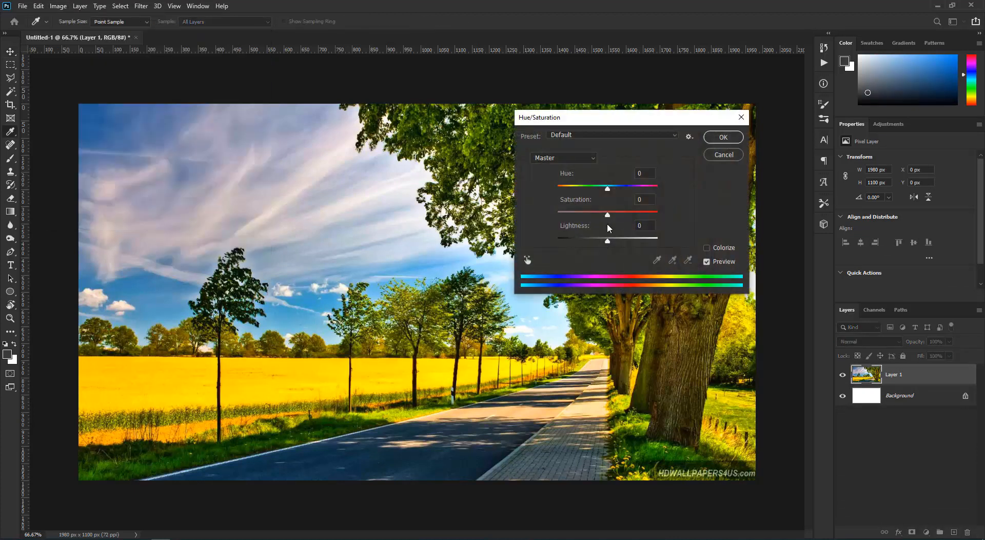
pyautogui.moveTo(608, 214); pyautogui.dragTo(550, 213)
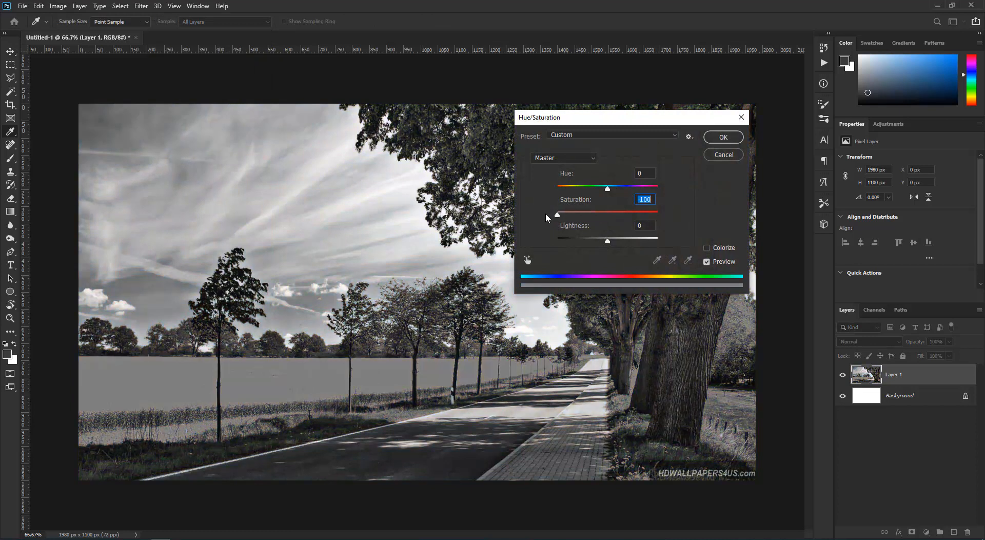
pyautogui.click(724, 137)
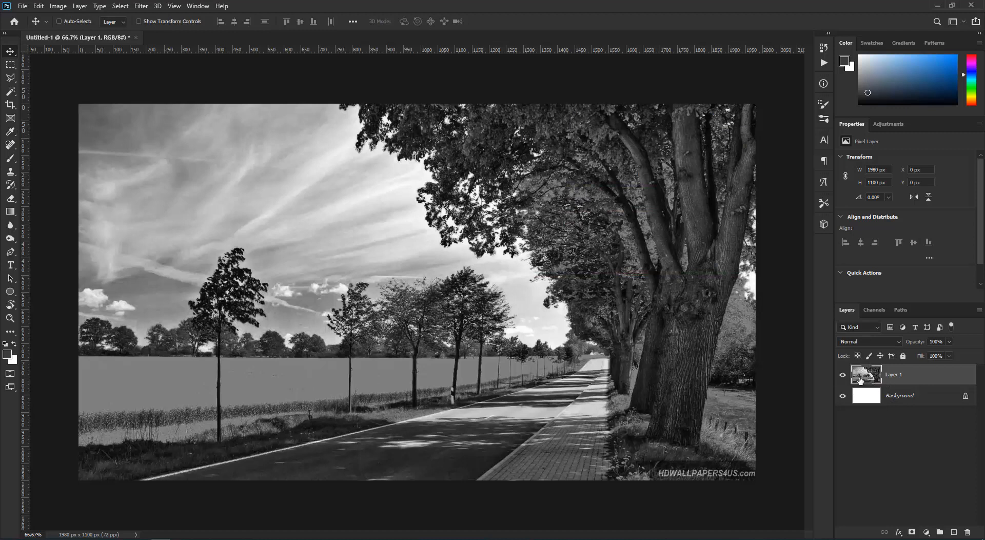
pyautogui.hotkey('ctrl', 'z')
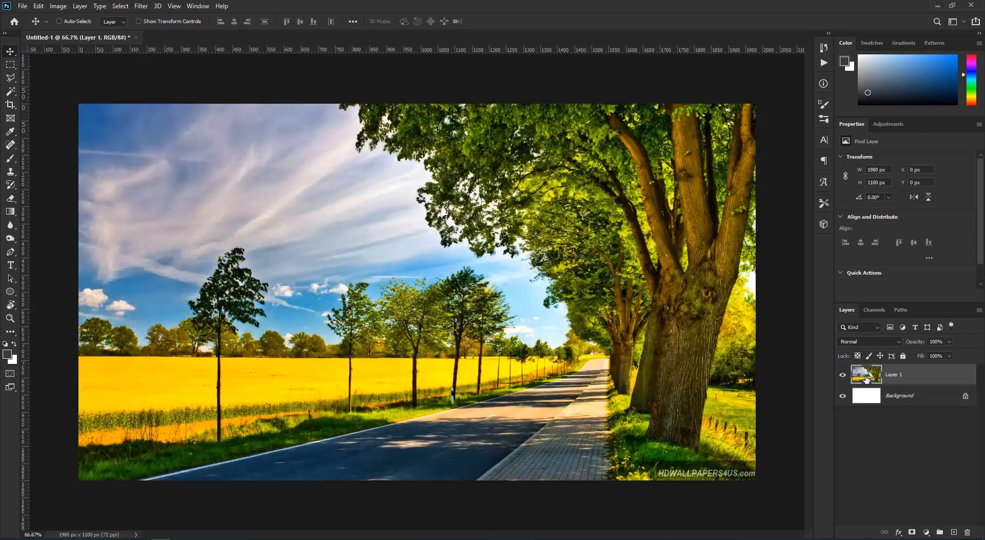
# Step: Add a Hue/Saturation adjustment layer above Layer 1 and select its adjustment thumbnail instead of the mask
pyautogui.click(922, 533)
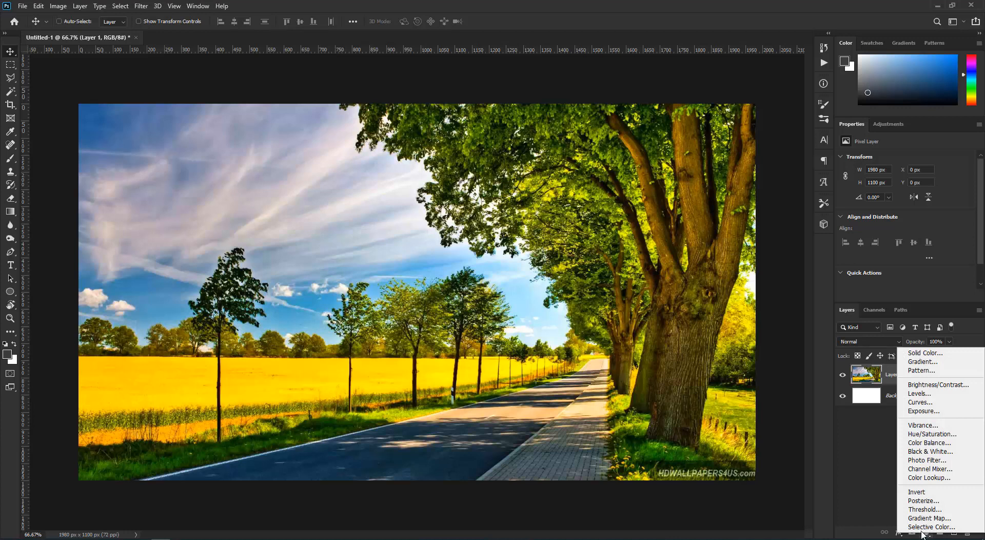
pyautogui.click(927, 434)
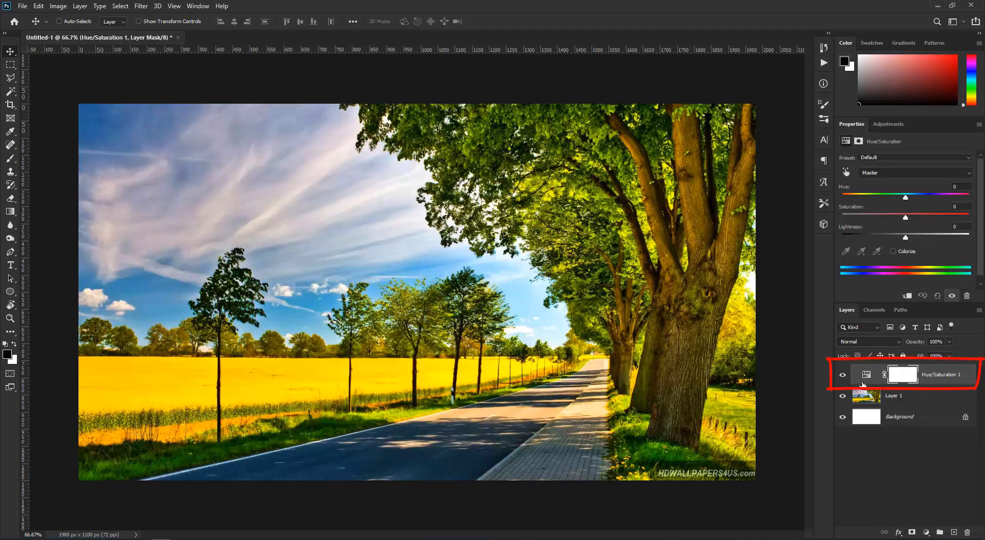
pyautogui.click(864, 381)
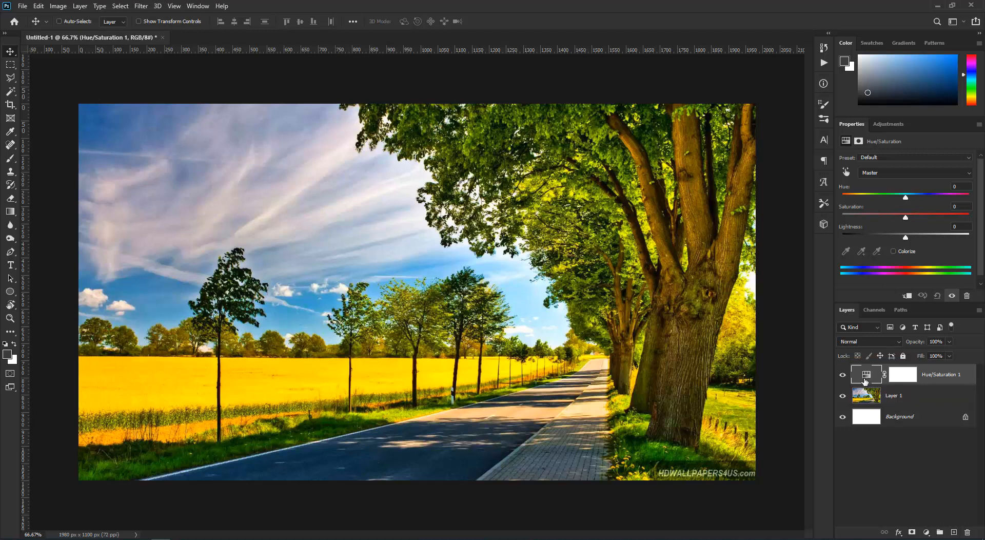
pyautogui.click(58, 7)
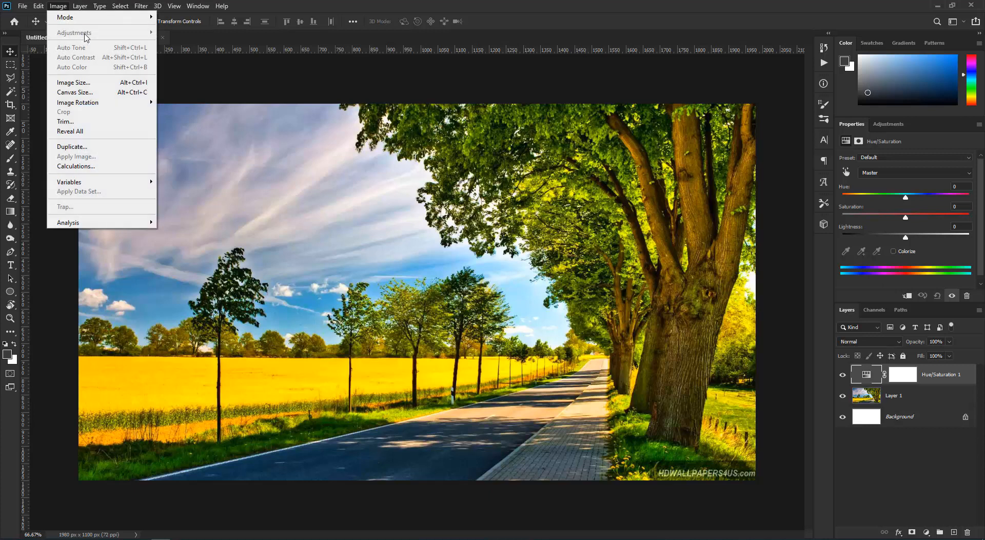
pyautogui.click(878, 385)
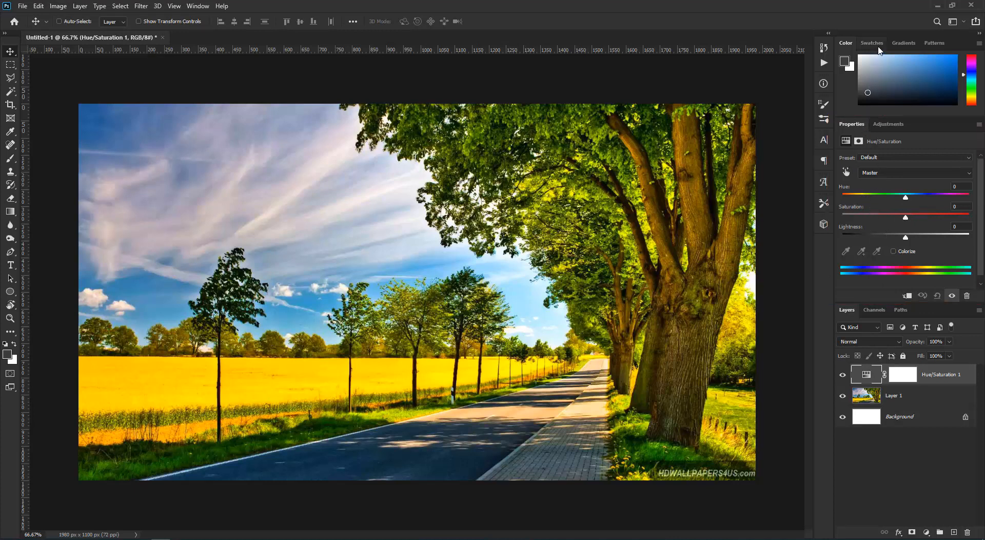
pyautogui.click(887, 126)
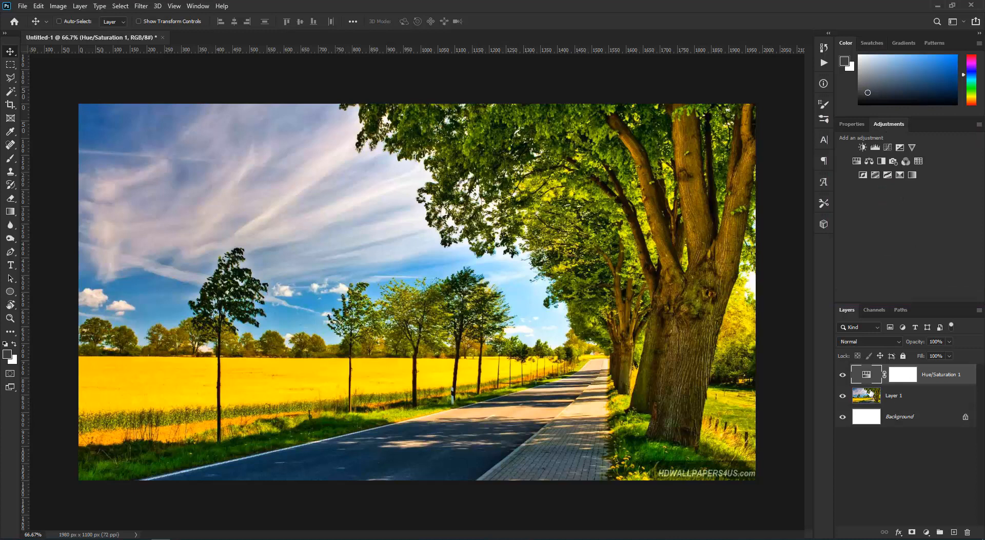
# Step: Set the Hue/Saturation adjustment layer's saturation to -100 and hide and show the layer to compare the photo
pyautogui.click(865, 372)
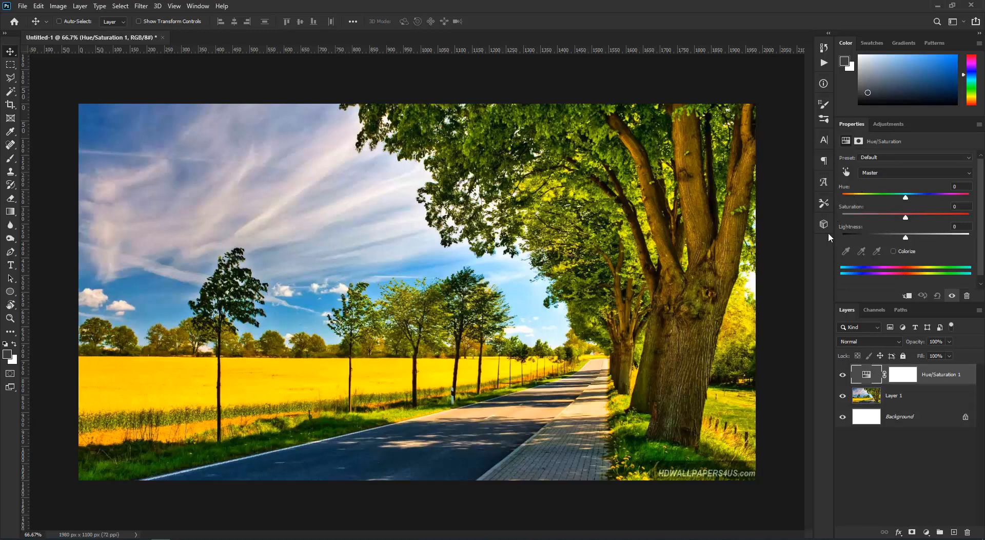
pyautogui.moveTo(815, 241); pyautogui.dragTo(780, 261)
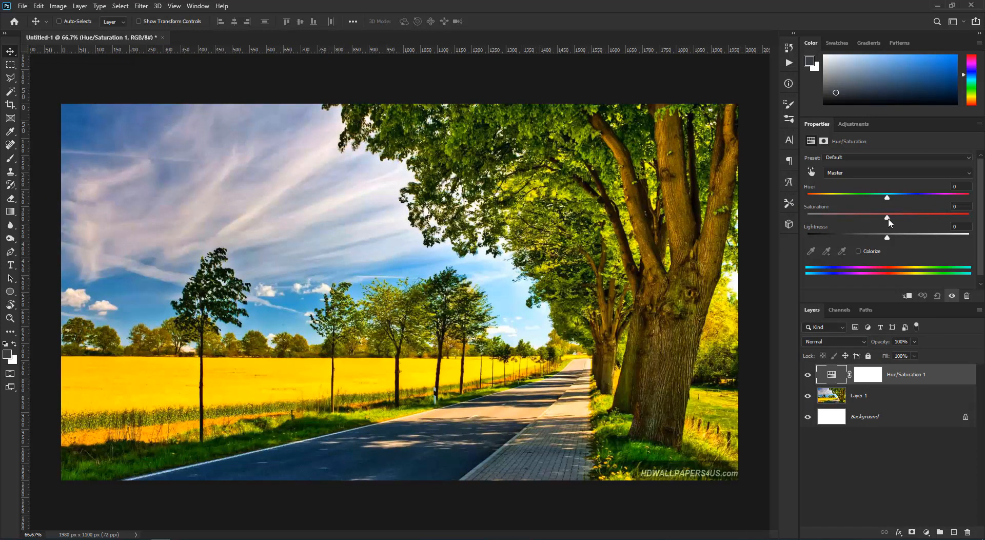
pyautogui.moveTo(890, 220); pyautogui.dragTo(793, 228)
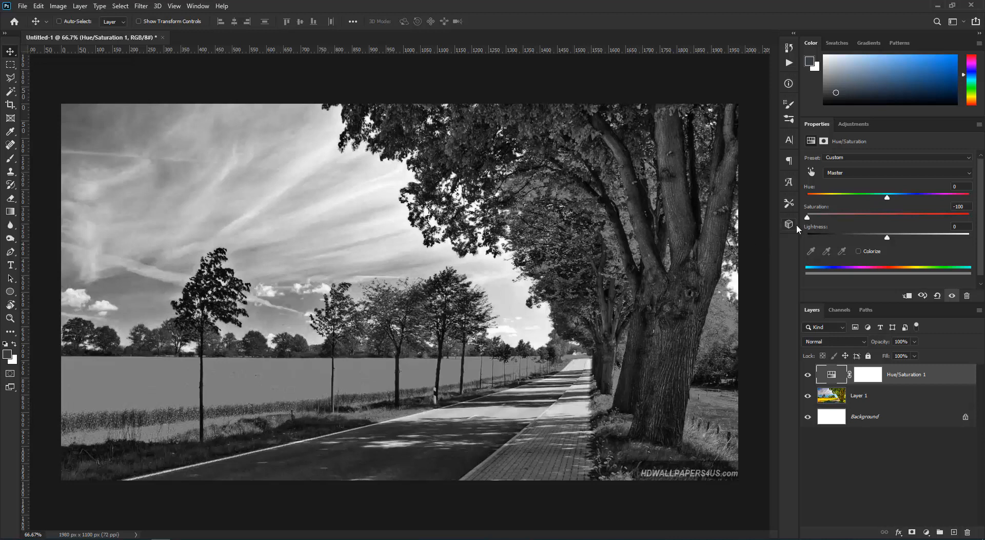
pyautogui.moveTo(808, 218)
pyautogui.mouseDown()
pyautogui.moveTo(892, 215)
pyautogui.moveTo(796, 220)
pyautogui.mouseUp()
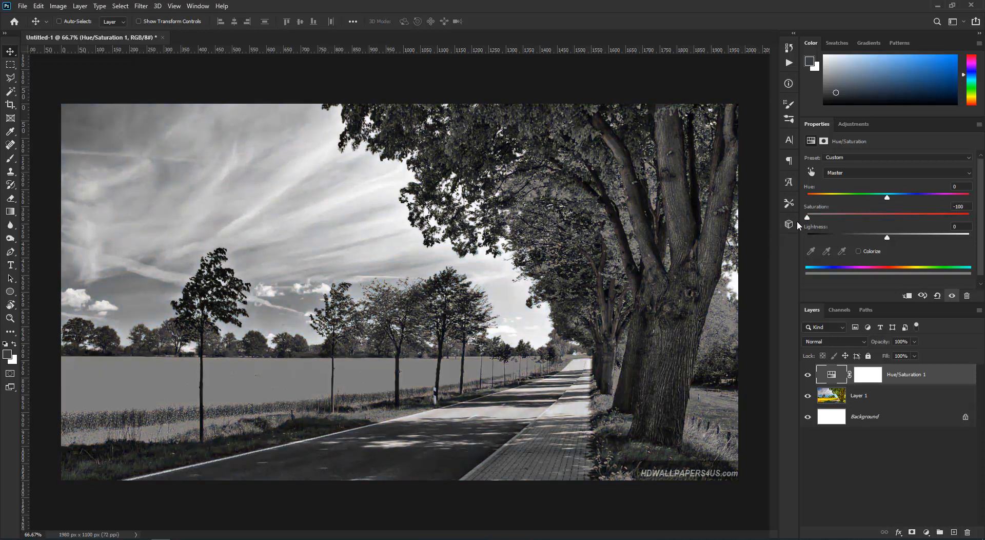
pyautogui.click(807, 375)
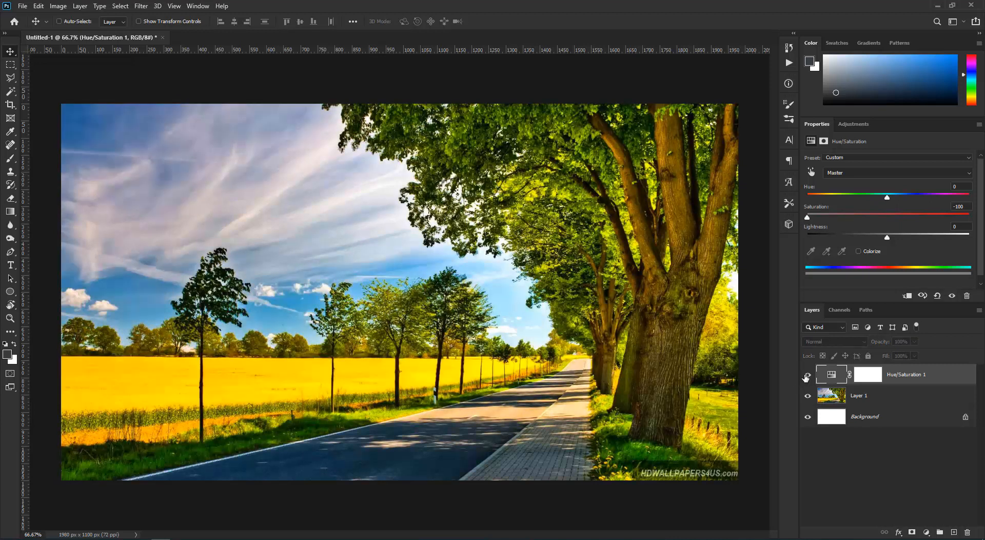
pyautogui.click(807, 375)
# Step: Paint black with the Brush tool on the Hue/Saturation layer's mask over the field, small trees and lower sky to restore their color
pyautogui.click(870, 378)
pyautogui.press('b')
pyautogui.moveTo(506, 296)
pyautogui.mouseDown()
pyautogui.moveTo(453, 307)
pyautogui.moveTo(353, 292)
pyautogui.moveTo(384, 274)
pyautogui.mouseUp()
pyautogui.moveTo(198, 375)
pyautogui.mouseDown()
pyautogui.moveTo(426, 377)
pyautogui.moveTo(174, 390)
pyautogui.moveTo(390, 369)
pyautogui.mouseUp()
pyautogui.moveTo(266, 22); pyautogui.dragTo(336, 23)
pyautogui.moveTo(388, 317)
pyautogui.mouseDown()
pyautogui.moveTo(201, 406)
pyautogui.moveTo(260, 292)
pyautogui.moveTo(108, 331)
pyautogui.moveTo(349, 334)
pyautogui.mouseUp()
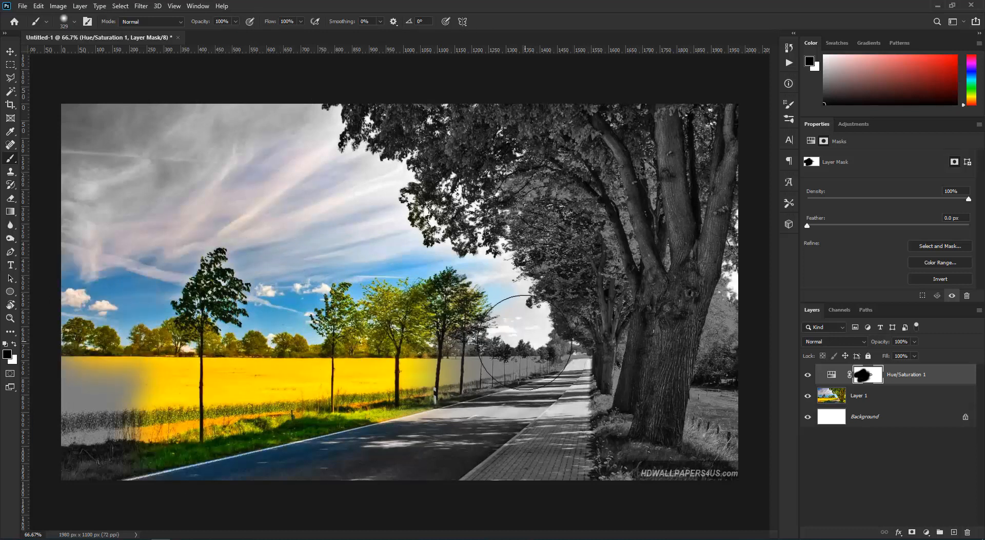
# Step: Undo the brush strokes on the Hue/Saturation layer's mask
pyautogui.hotkey('ctrl', 'z')
pyautogui.hotkey('ctrl', 'z')
pyautogui.hotkey('ctrl', 'z')
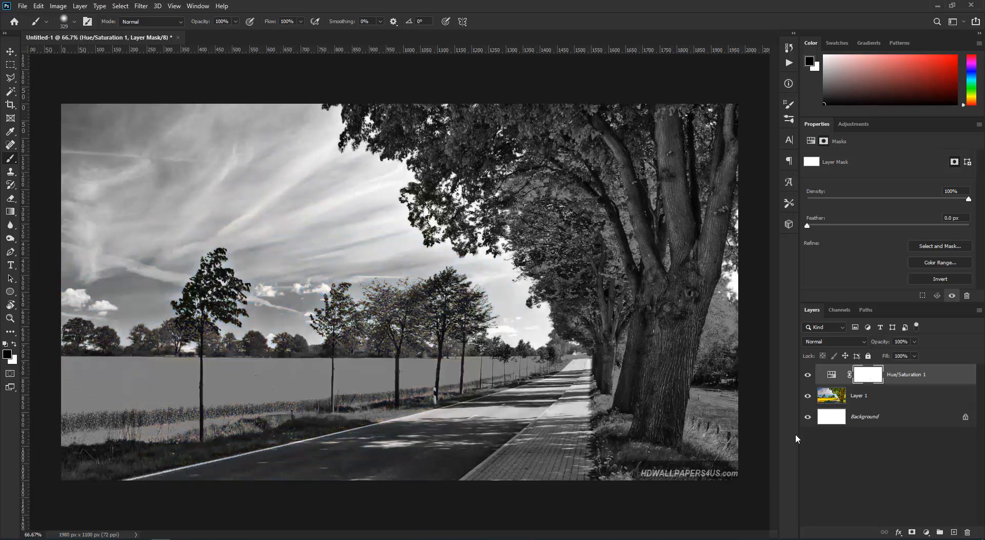
# Step: Try other blend modes such as Soft Light and other opacities on the Hue/Saturation layer, and delete the layer
pyautogui.click(828, 377)
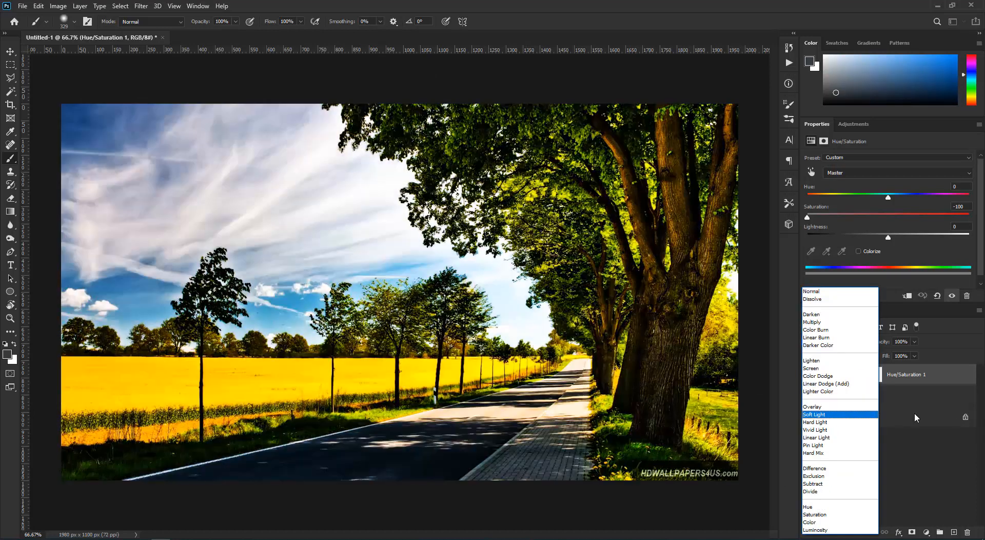
pyautogui.click(953, 423)
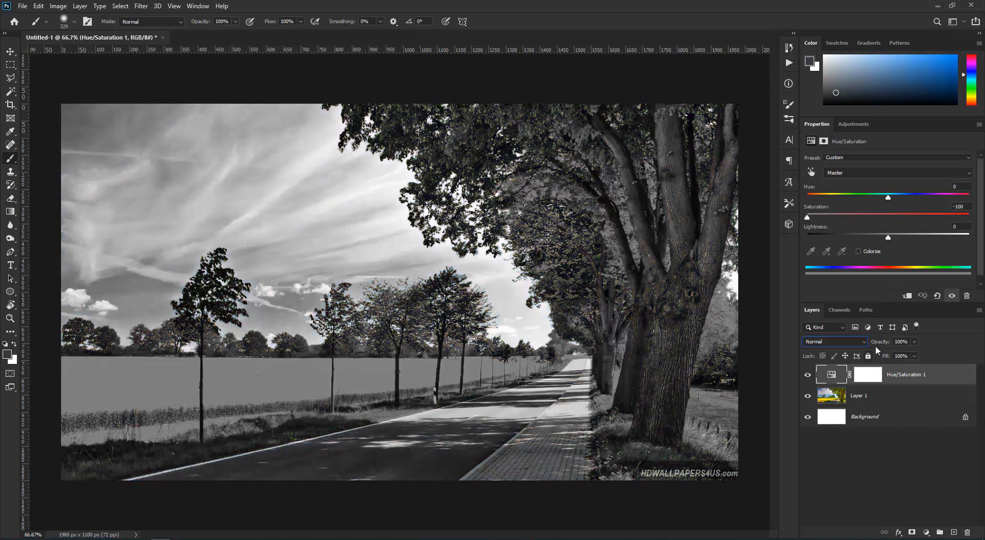
pyautogui.moveTo(881, 344); pyautogui.dragTo(977, 343)
pyautogui.moveTo(830, 376); pyautogui.dragTo(968, 532)
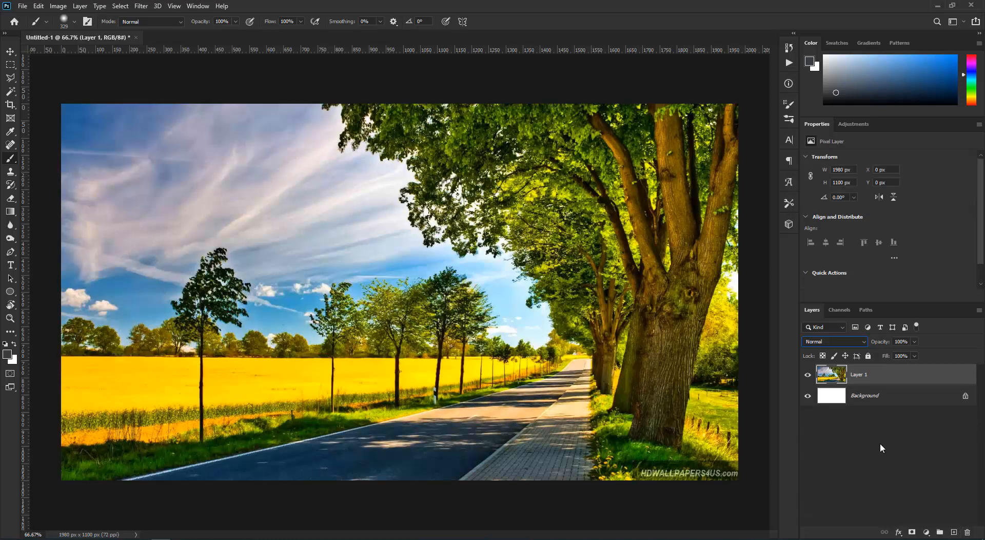
# Step: Add a Levels adjustment layer above the photo and set its black input level to 64 and white input level to 136
pyautogui.click(925, 532)
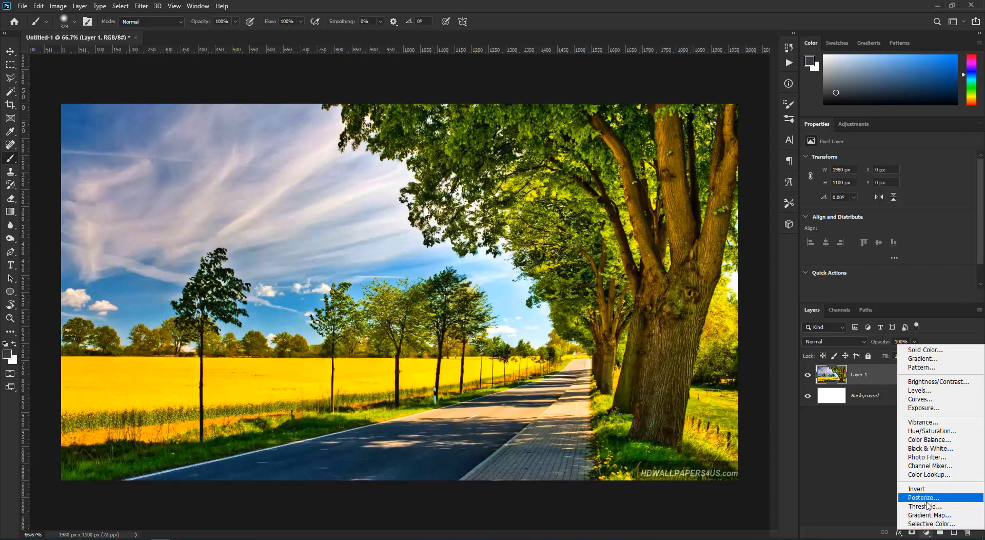
pyautogui.click(919, 390)
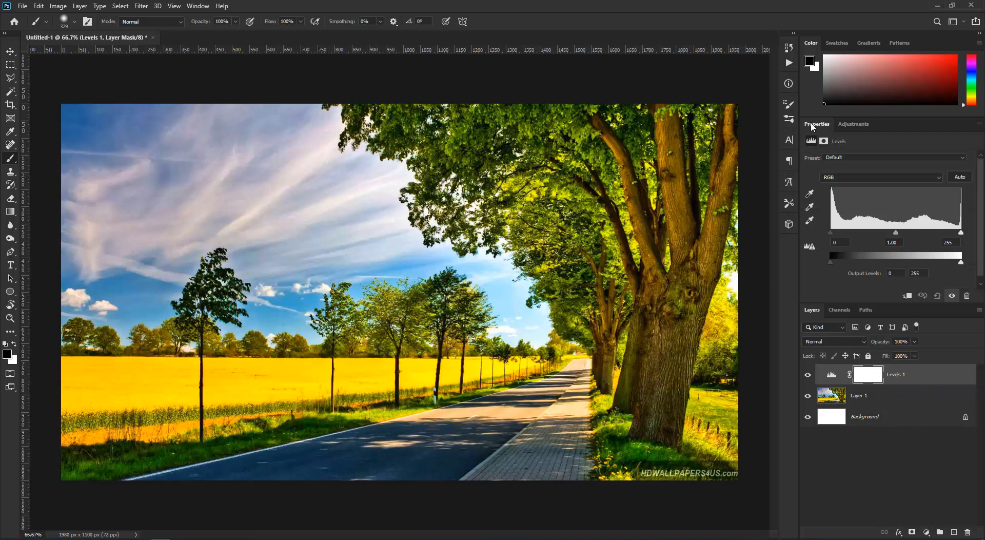
pyautogui.moveTo(810, 129); pyautogui.dragTo(259, 111)
pyautogui.moveTo(394, 291); pyautogui.dragTo(455, 327)
pyautogui.moveTo(377, 114); pyautogui.dragTo(599, 125)
pyautogui.moveTo(641, 235); pyautogui.dragTo(582, 235)
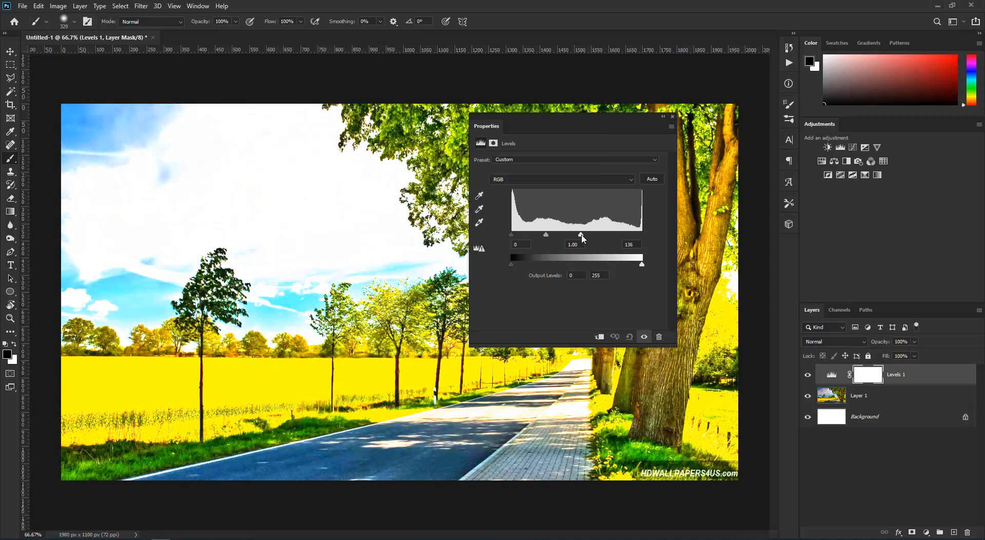
pyautogui.moveTo(512, 235); pyautogui.dragTo(545, 235)
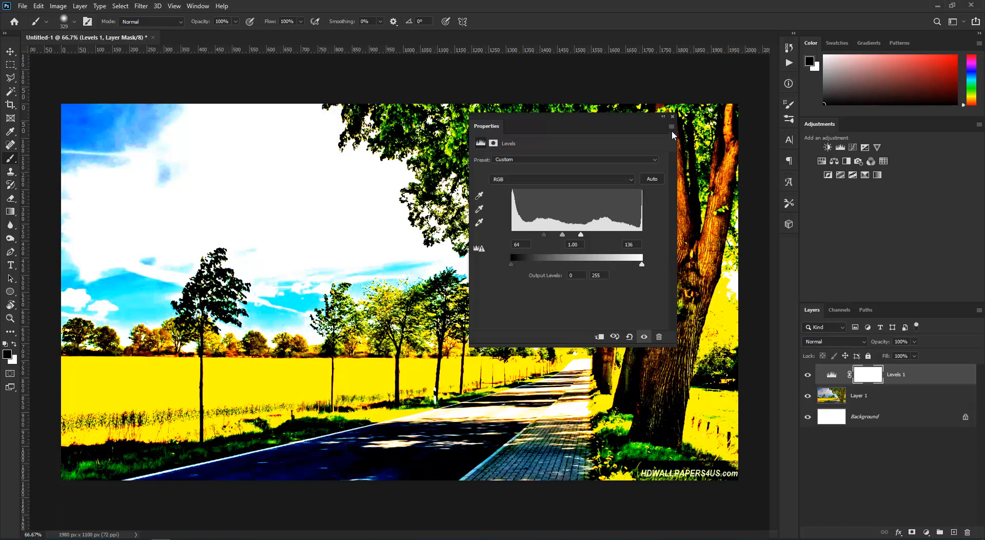
pyautogui.moveTo(632, 115); pyautogui.dragTo(816, 125)
# Step: Reopen the Levels layer's settings after viewing its mask properties and set the white input level to 159
pyautogui.click(831, 379)
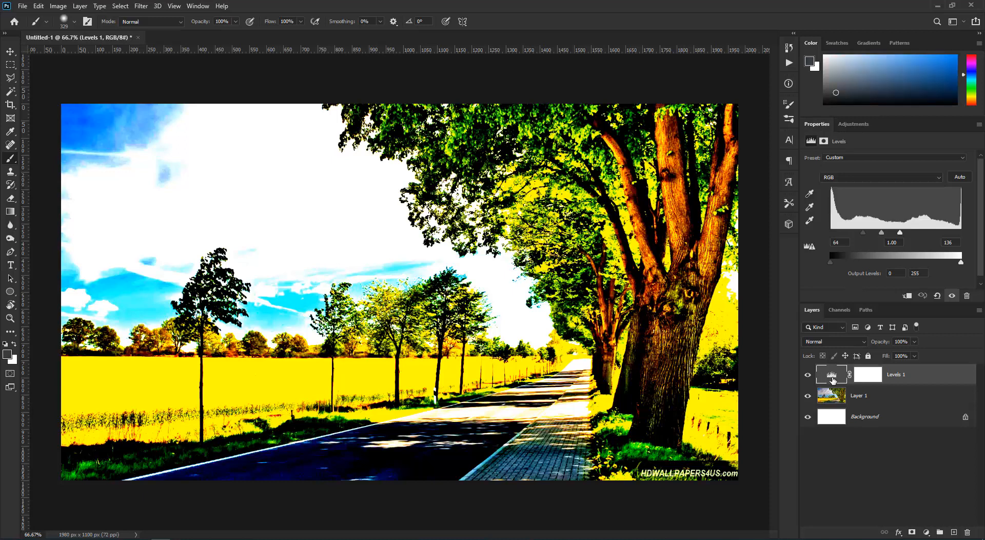
pyautogui.click(864, 377)
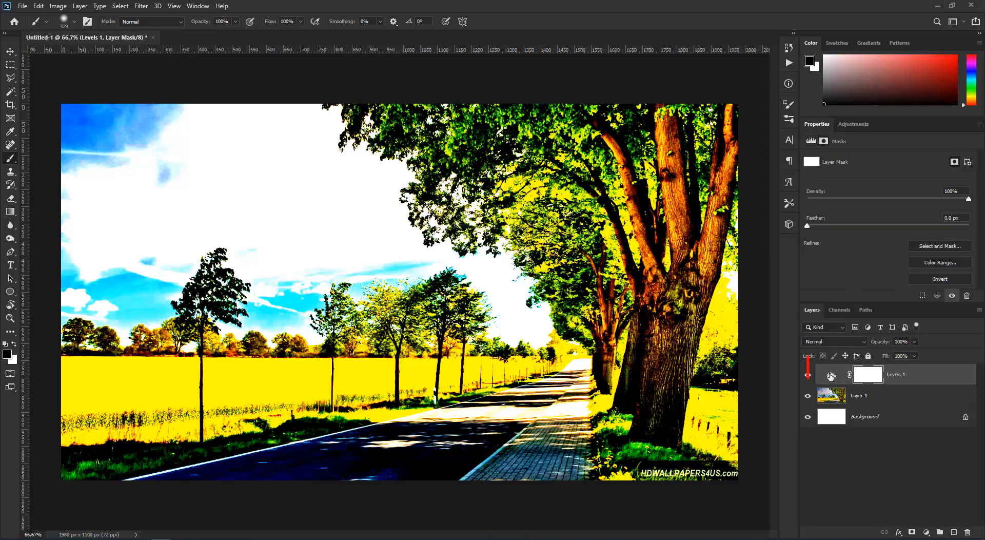
pyautogui.click(831, 376)
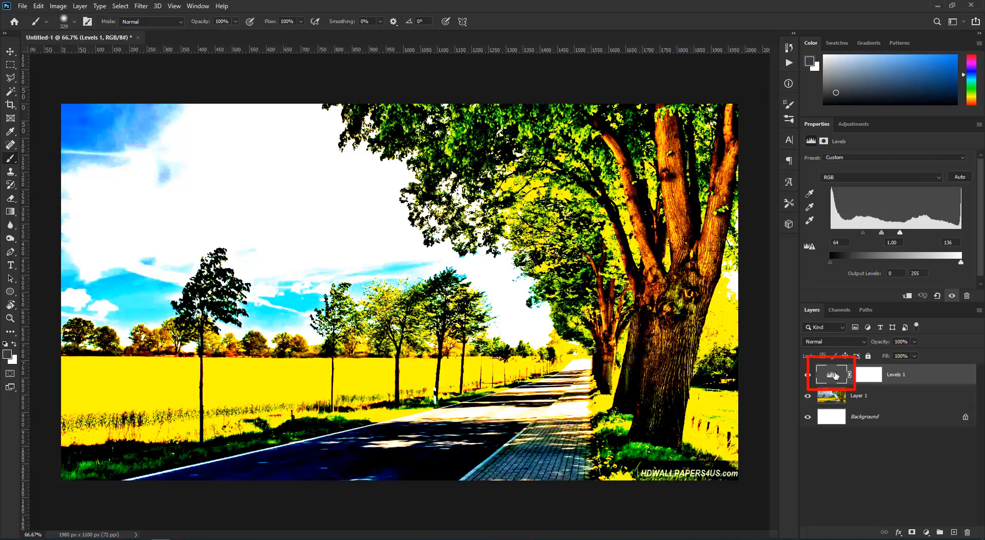
pyautogui.moveTo(901, 234)
pyautogui.mouseDown()
pyautogui.moveTo(953, 229)
pyautogui.moveTo(913, 236)
pyautogui.mouseUp()
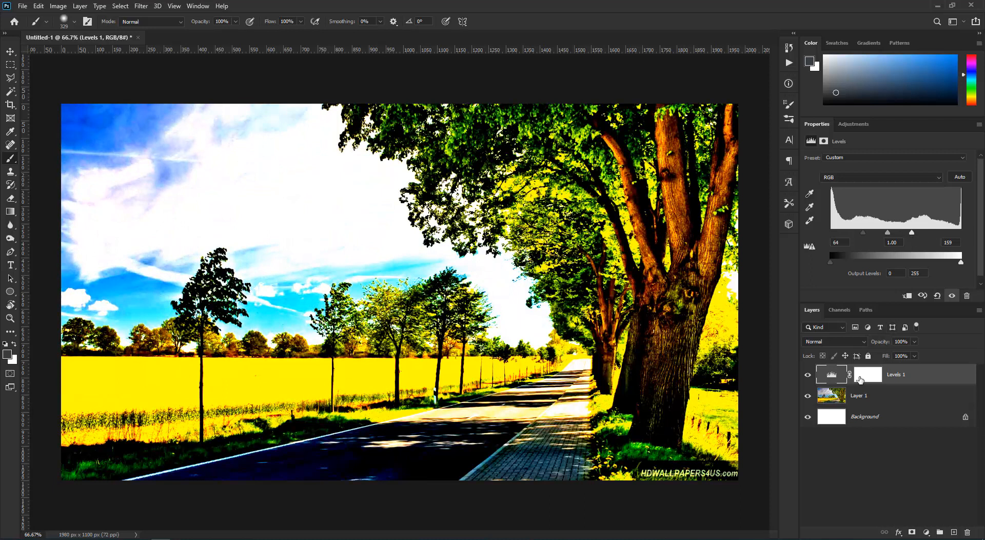
# Step: Paint black with the Brush tool on the Levels layer's mask over the field, road and grass in the lower part of the photo
pyautogui.click(867, 372)
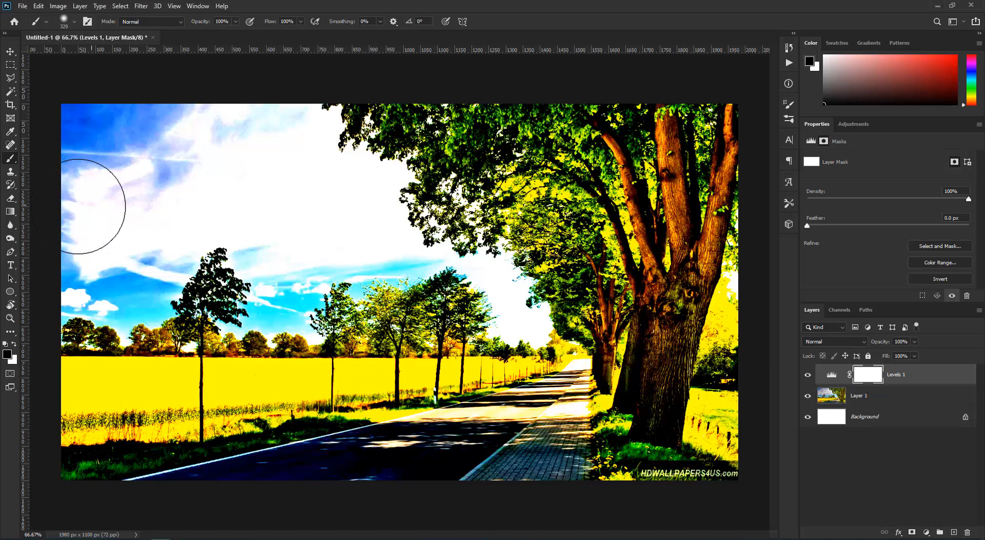
pyautogui.rightClick(11, 156)
pyautogui.click(25, 159)
pyautogui.moveTo(329, 291); pyautogui.dragTo(351, 292)
pyautogui.moveTo(462, 413)
pyautogui.mouseDown()
pyautogui.moveTo(405, 441)
pyautogui.moveTo(318, 417)
pyautogui.moveTo(121, 418)
pyautogui.moveTo(164, 407)
pyautogui.moveTo(487, 440)
pyautogui.moveTo(718, 421)
pyautogui.moveTo(554, 359)
pyautogui.moveTo(667, 349)
pyautogui.mouseUp()
pyautogui.moveTo(290, 412)
pyautogui.mouseDown()
pyautogui.moveTo(315, 337)
pyautogui.moveTo(318, 362)
pyautogui.moveTo(317, 336)
pyautogui.mouseUp()
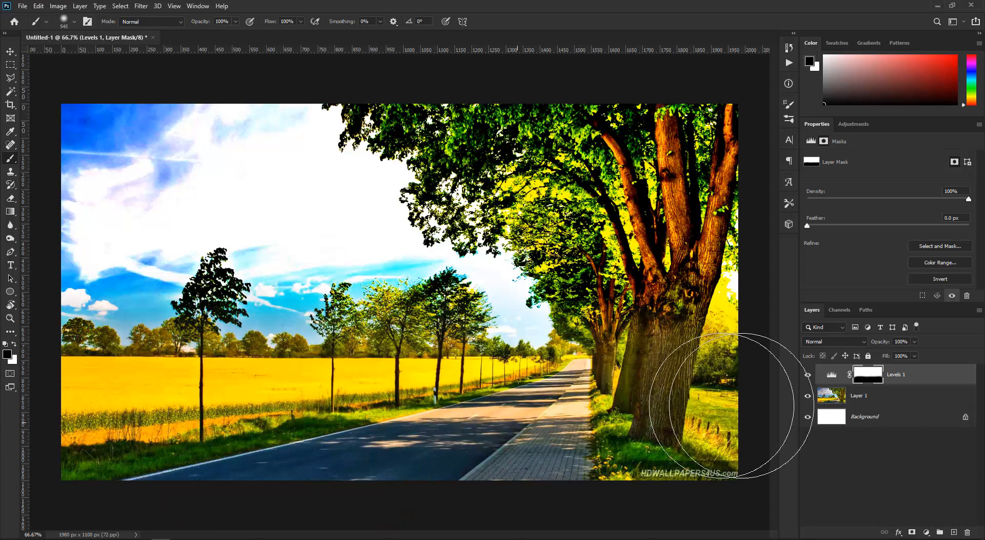
# Step: Disable and re-enable the Levels layer's mask to compare the photo, and delete the Levels layer
pyautogui.keyDown('shift'); pyautogui.click(870, 379); pyautogui.keyUp('shift')
pyautogui.keyDown('shift'); pyautogui.click(870, 379); pyautogui.keyUp('shift')
pyautogui.keyDown('shift'); pyautogui.click(870, 378); pyautogui.keyUp('shift')
pyautogui.keyDown('shift'); pyautogui.click(870, 379); pyautogui.keyUp('shift')
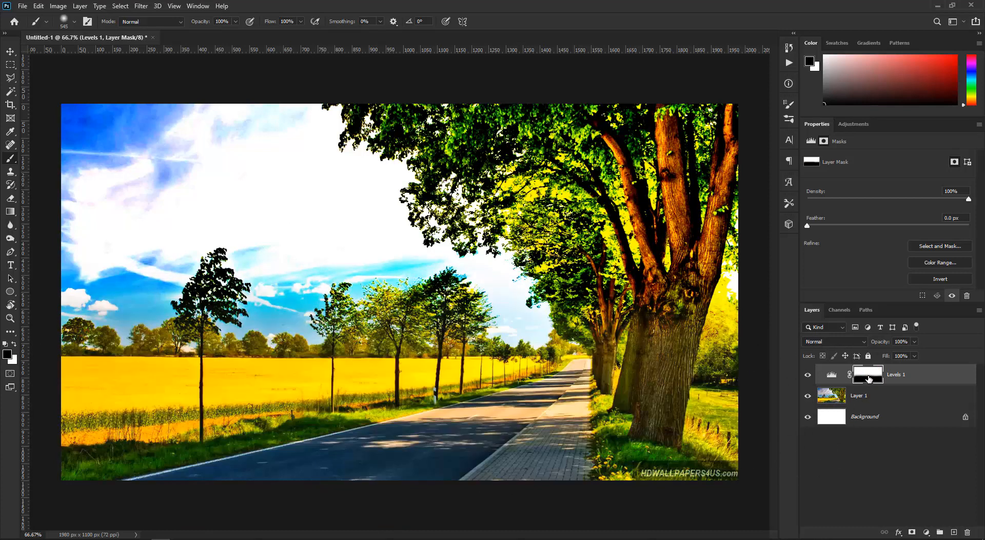
pyautogui.moveTo(868, 379); pyautogui.dragTo(968, 531)
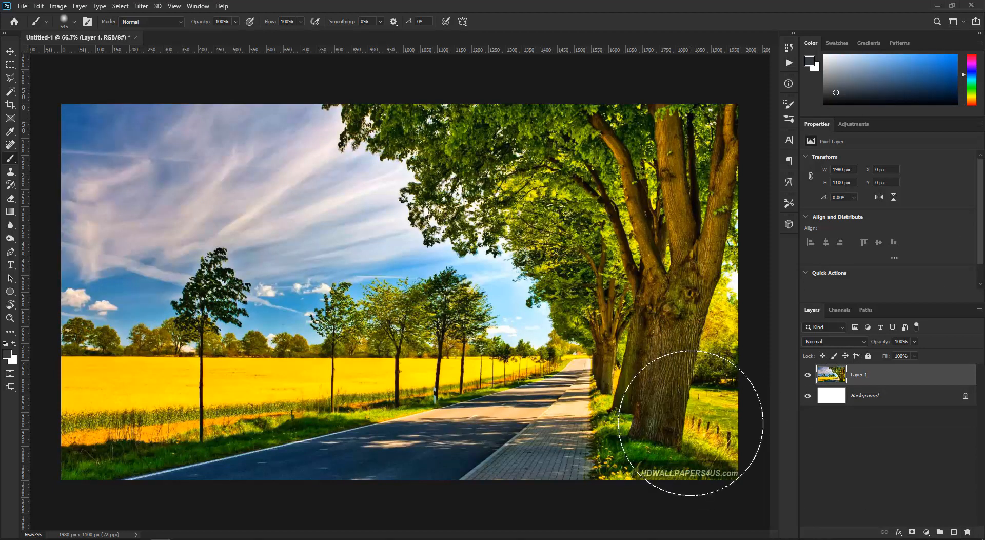
# Step: Add a Hue/Saturation adjustment layer above the photo and target its Yellows range
pyautogui.press('v')
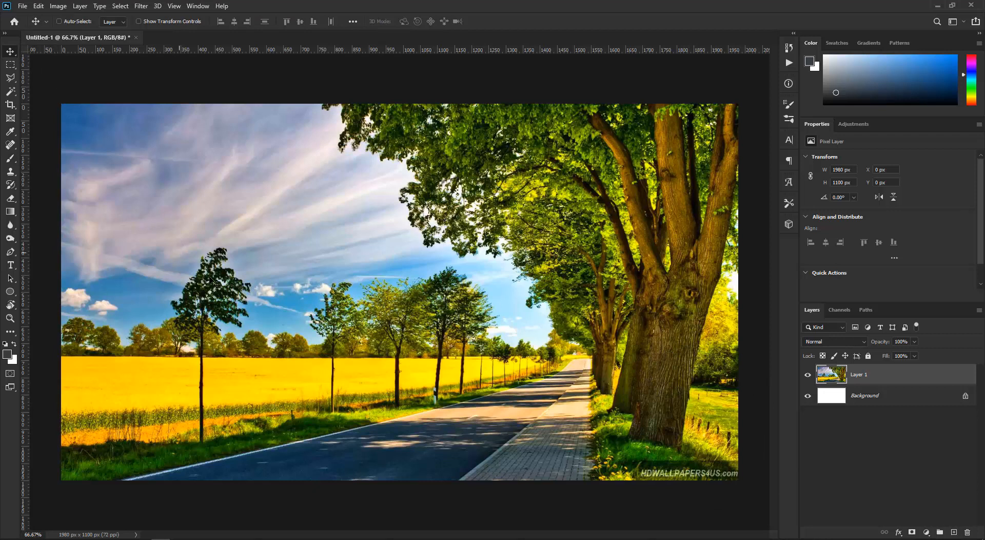
pyautogui.press('space')
pyautogui.click(926, 532)
pyautogui.click(541, 398)
pyautogui.click(926, 532)
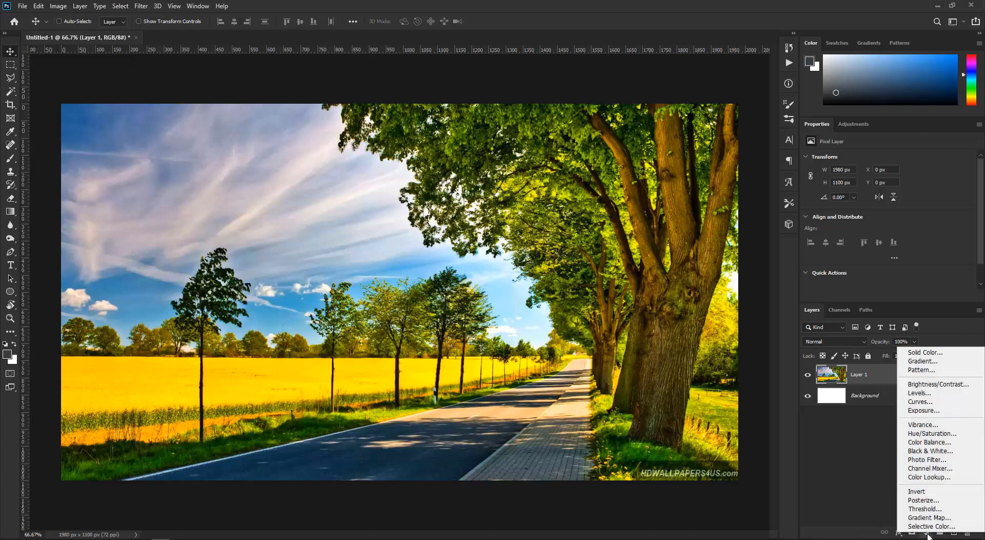
pyautogui.click(948, 435)
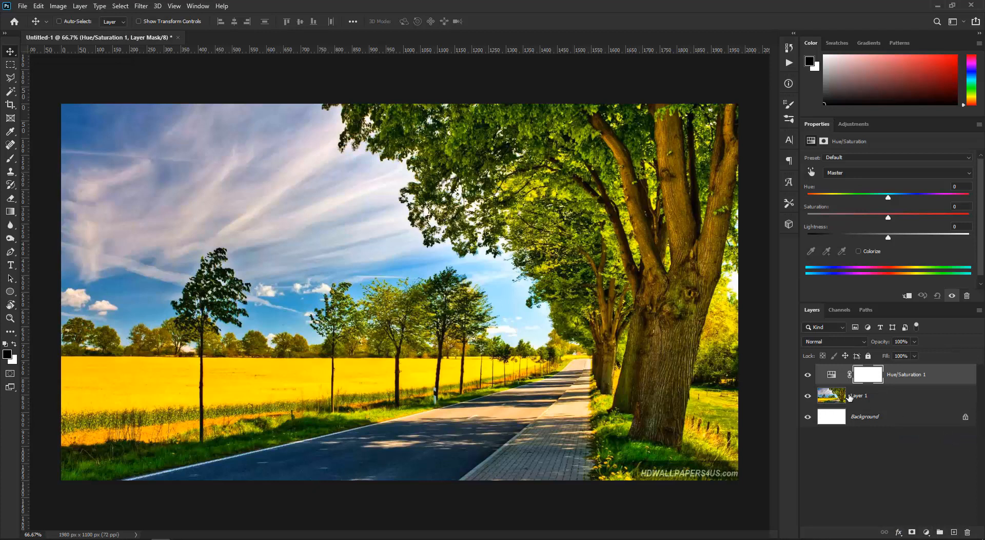
pyautogui.click(832, 378)
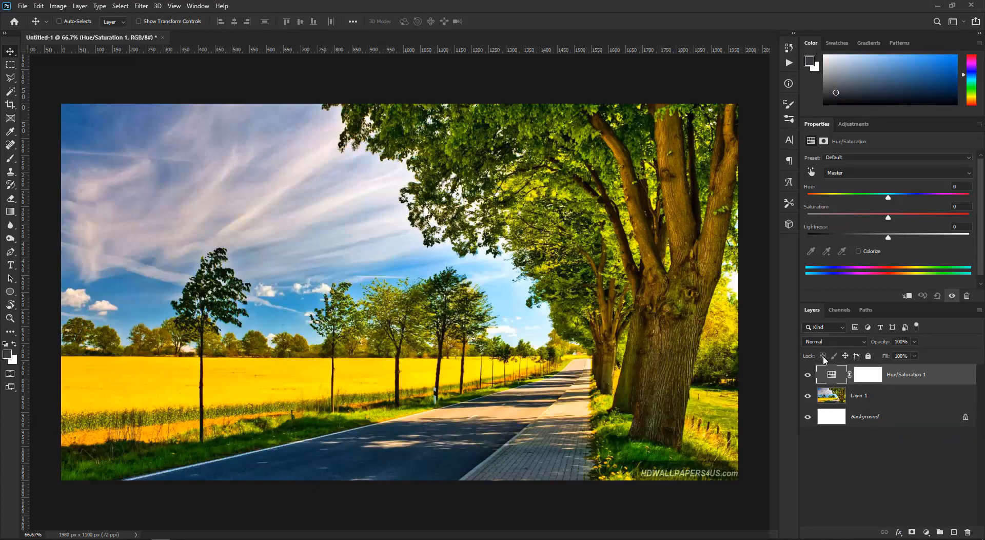
pyautogui.click(850, 171)
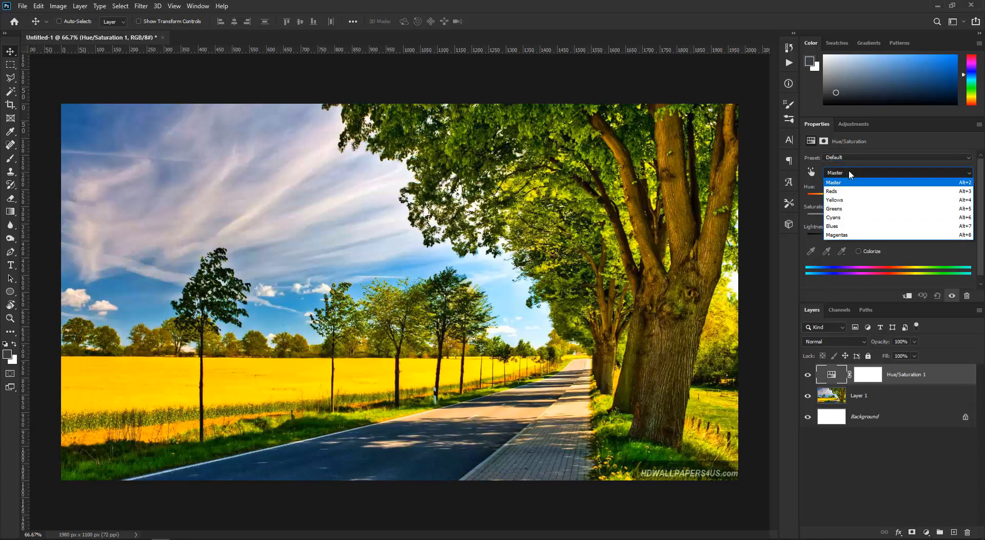
pyautogui.click(846, 199)
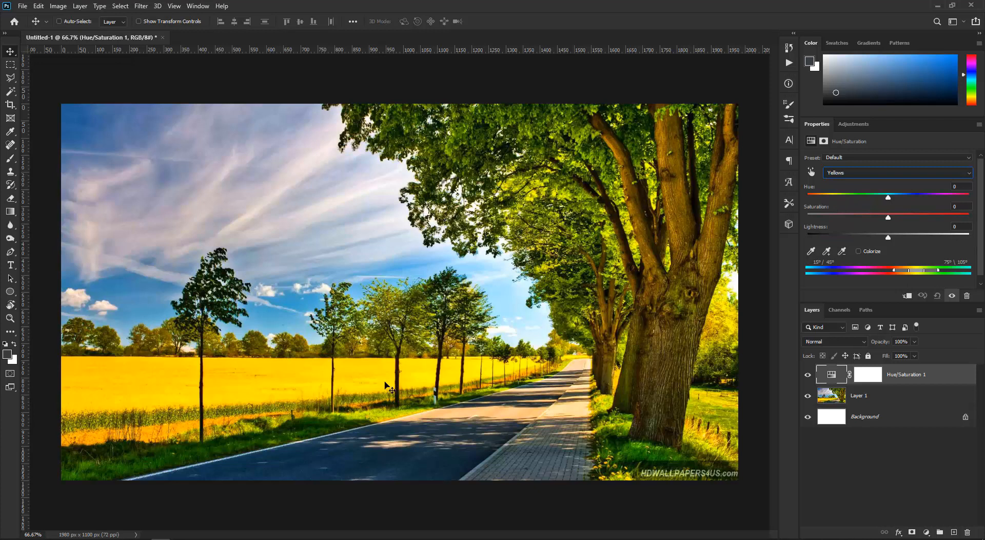
# Step: Sample the field's yellow for the Yellows range and set its hue to -48 and saturation to -31
pyautogui.click(815, 252)
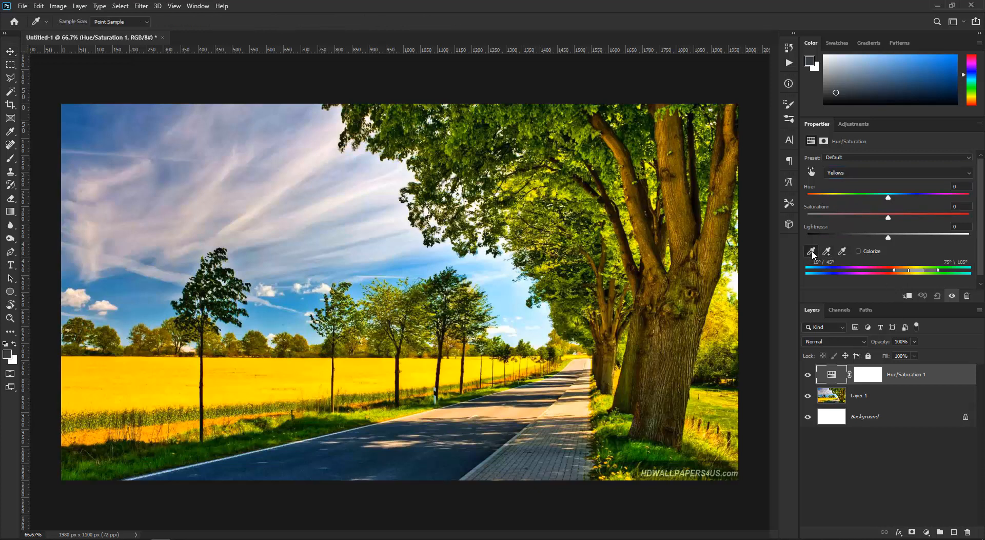
pyautogui.click(301, 369)
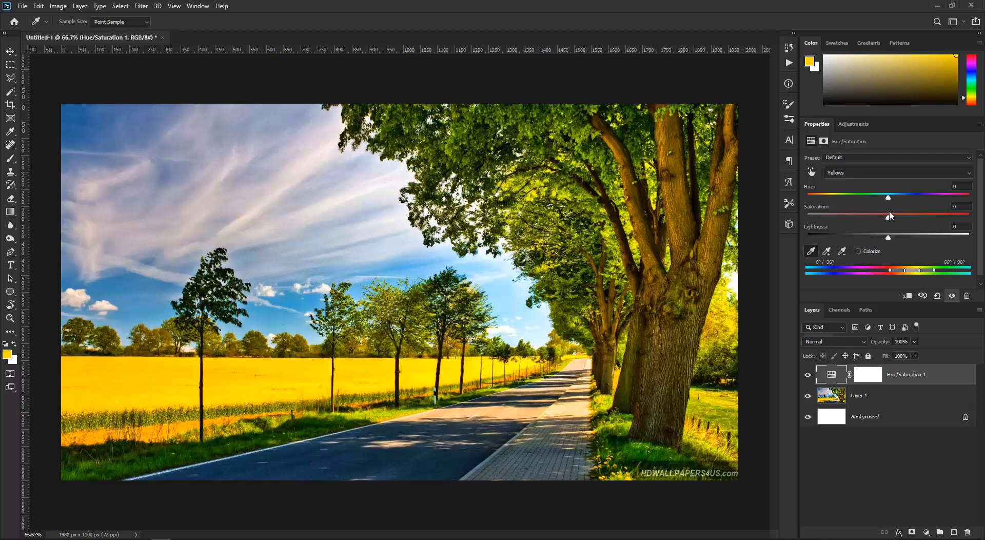
pyautogui.moveTo(889, 200); pyautogui.dragTo(858, 200)
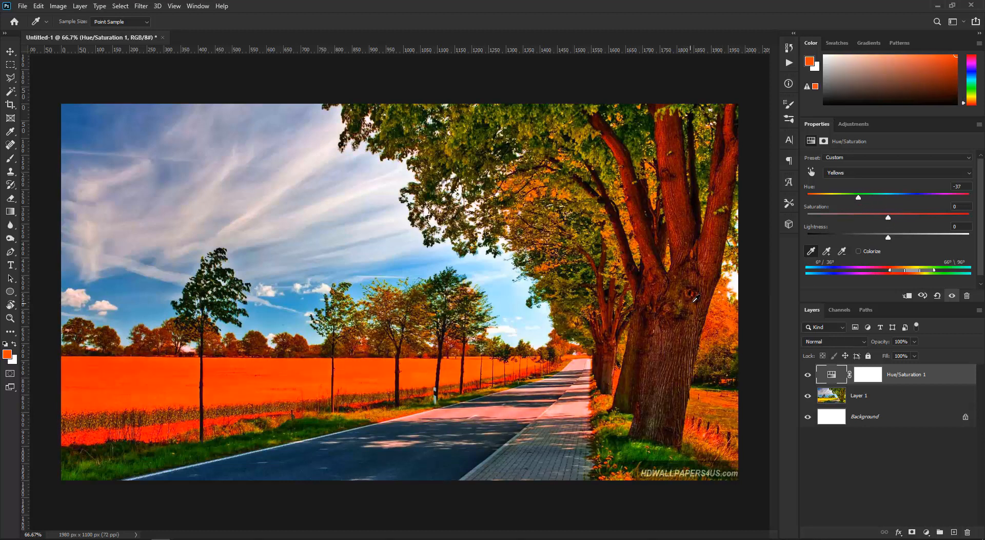
pyautogui.moveTo(857, 199)
pyautogui.mouseDown()
pyautogui.moveTo(807, 207)
pyautogui.moveTo(943, 211)
pyautogui.moveTo(851, 212)
pyautogui.mouseUp()
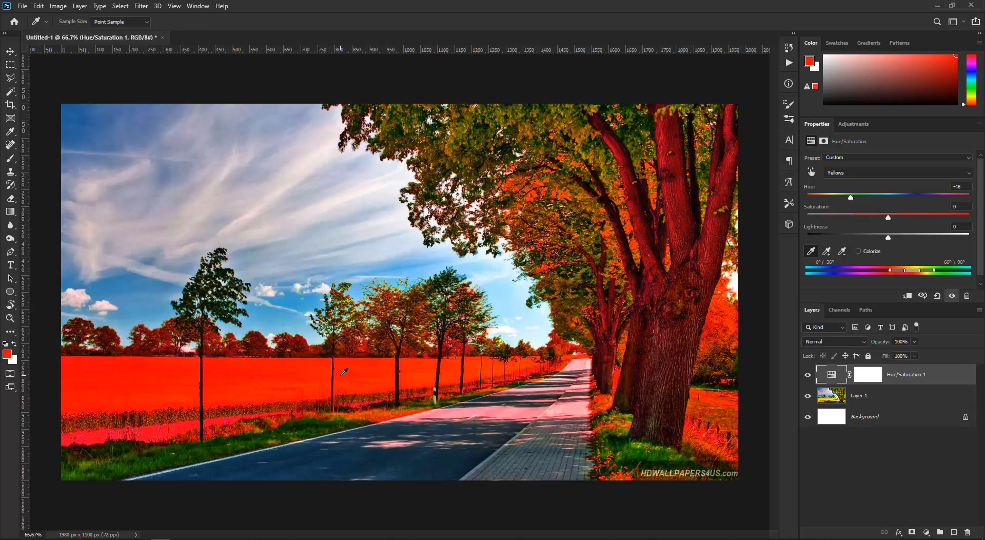
pyautogui.moveTo(888, 217); pyautogui.dragTo(863, 217)
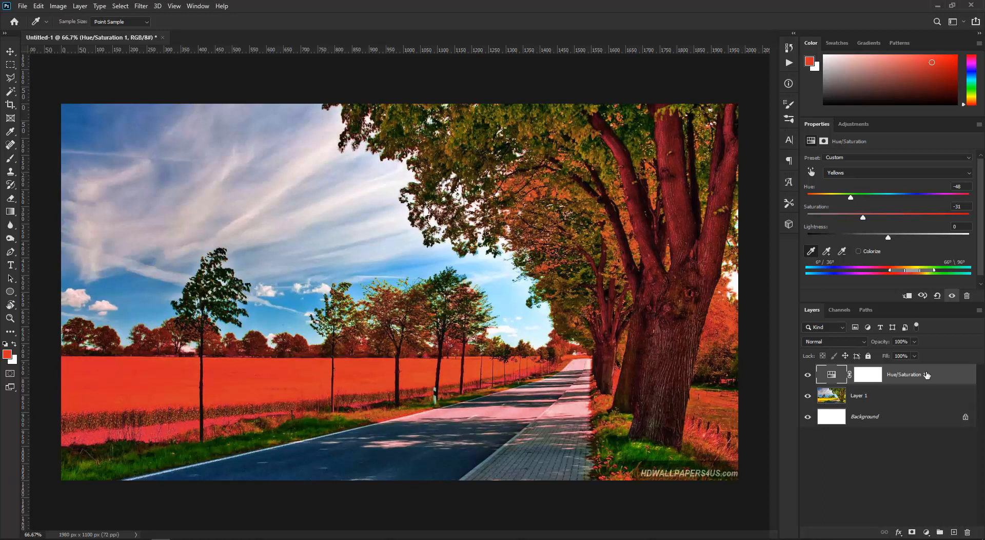
# Step: Invert the Hue/Saturation layer's mask to black and view the mask alone on the canvas before returning to the photo
pyautogui.press('v')
pyautogui.click(867, 374)
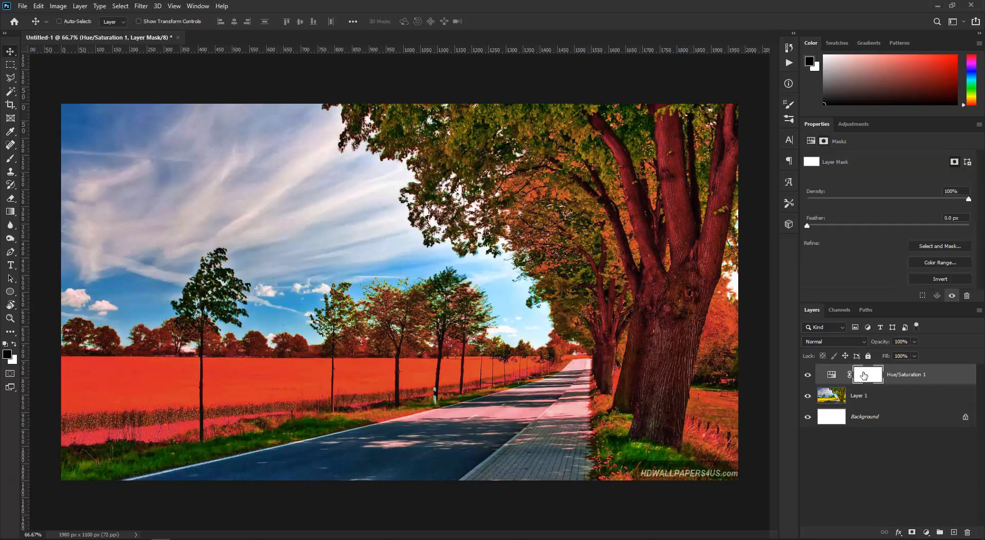
pyautogui.click(13, 161)
pyautogui.click(39, 159)
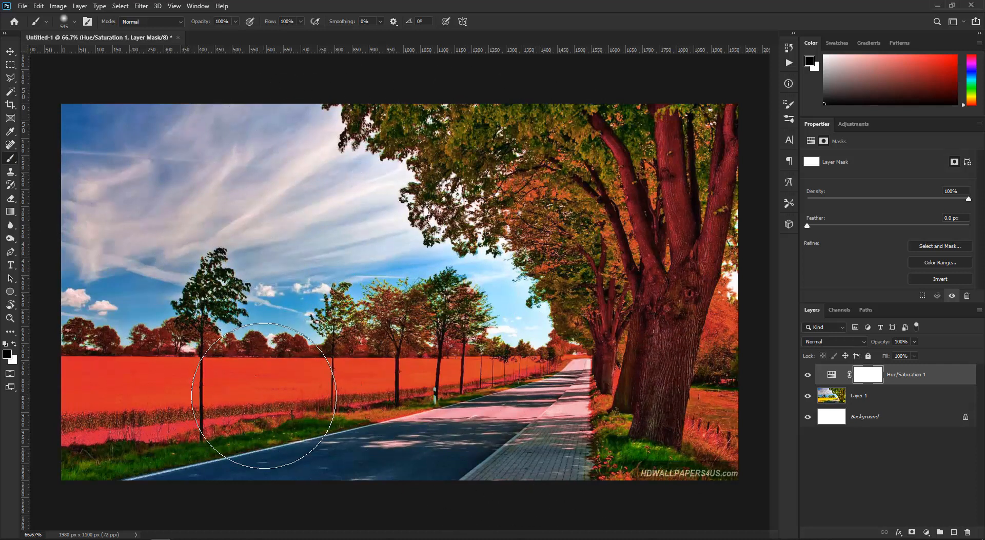
pyautogui.press('v')
pyautogui.press('x')
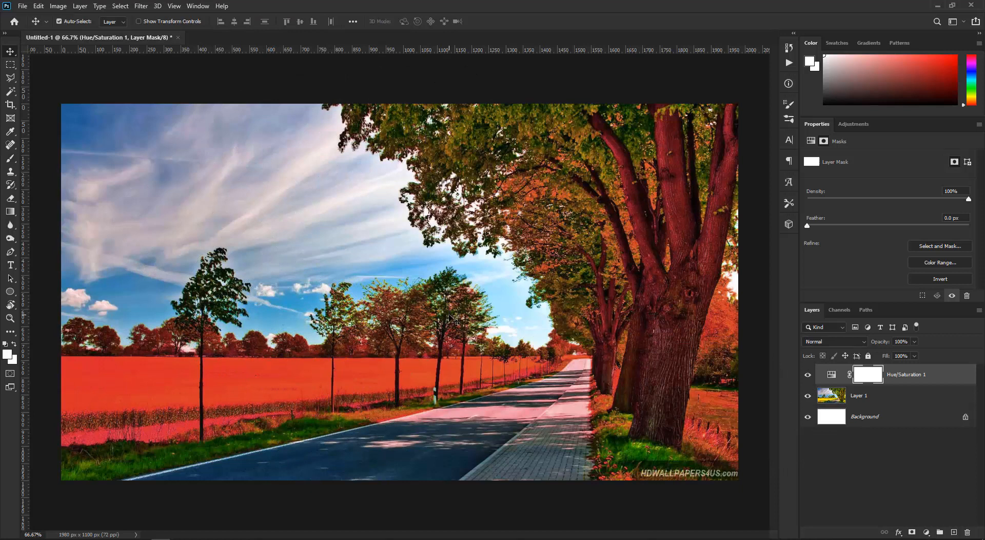
pyautogui.hotkey('ctrl', 'i')
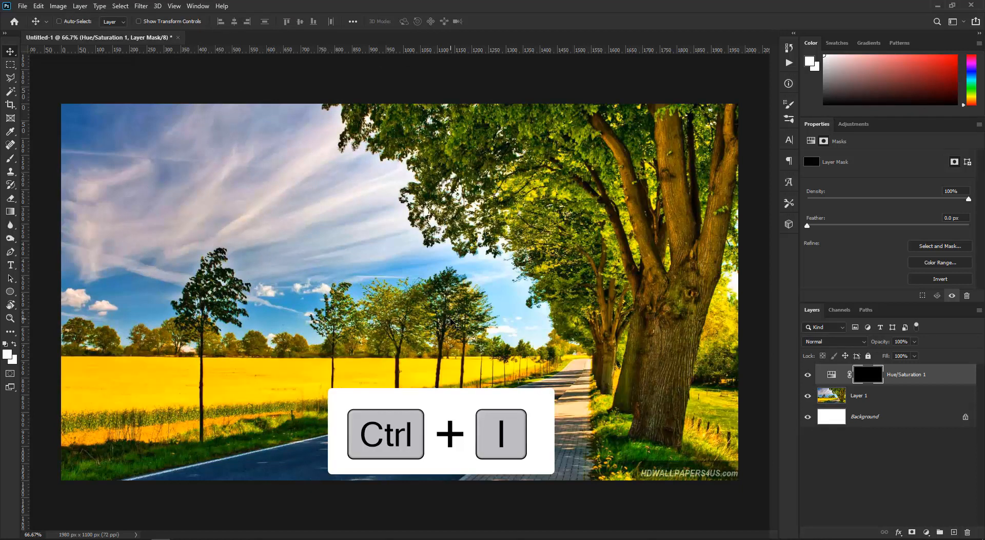
pyautogui.keyDown('alt'); pyautogui.click(864, 381); pyautogui.keyUp('alt')
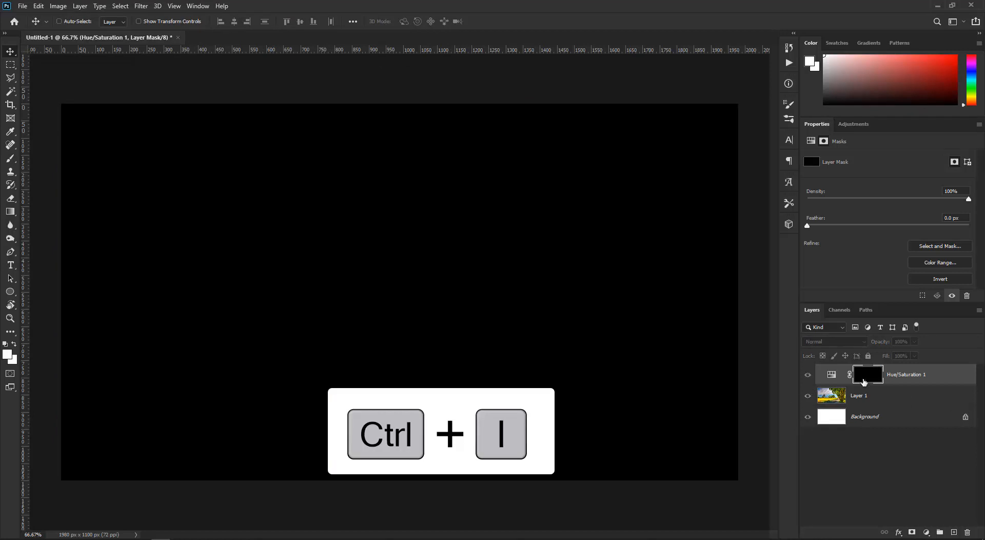
pyautogui.keyDown('alt'); pyautogui.click(864, 381); pyautogui.keyUp('alt')
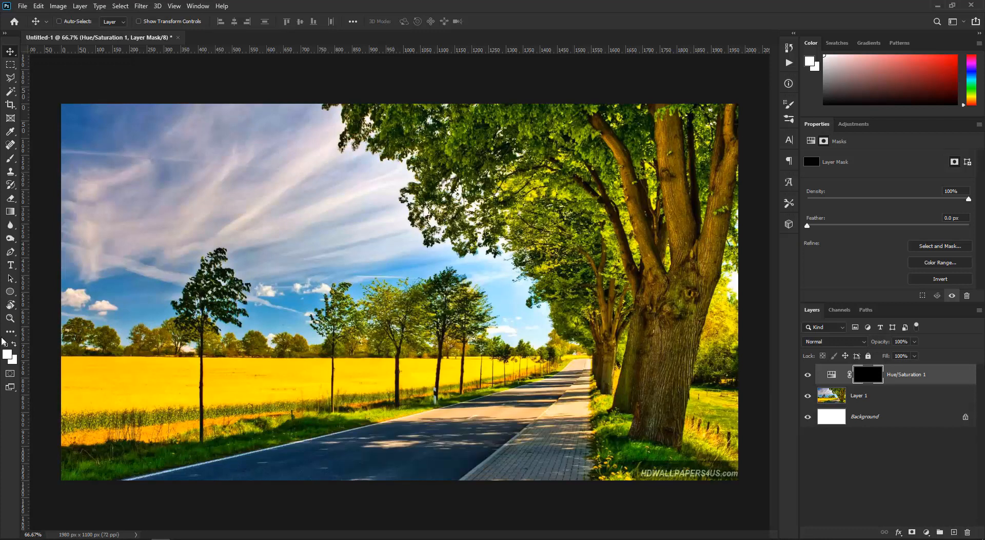
# Step: Paint white with a 242 px brush on the Hue/Saturation layer's mask over the whole field
pyautogui.press('d')
pyautogui.rightClick(10, 158)
pyautogui.click(41, 159)
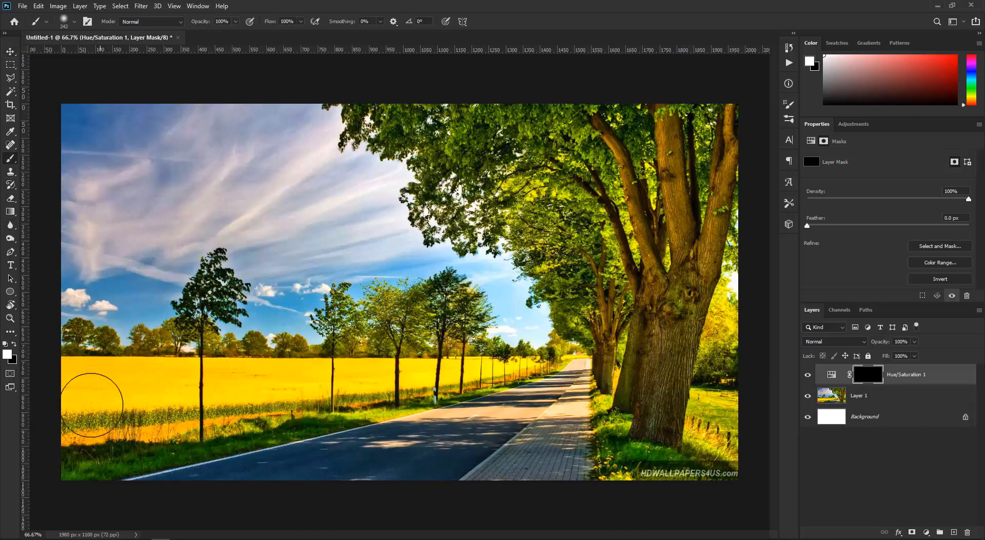
pyautogui.moveTo(89, 403)
pyautogui.mouseDown()
pyautogui.moveTo(73, 383)
pyautogui.moveTo(93, 384)
pyautogui.moveTo(110, 414)
pyautogui.moveTo(192, 407)
pyautogui.moveTo(167, 388)
pyautogui.moveTo(229, 394)
pyautogui.moveTo(315, 371)
pyautogui.moveTo(437, 376)
pyautogui.moveTo(554, 362)
pyautogui.mouseUp()
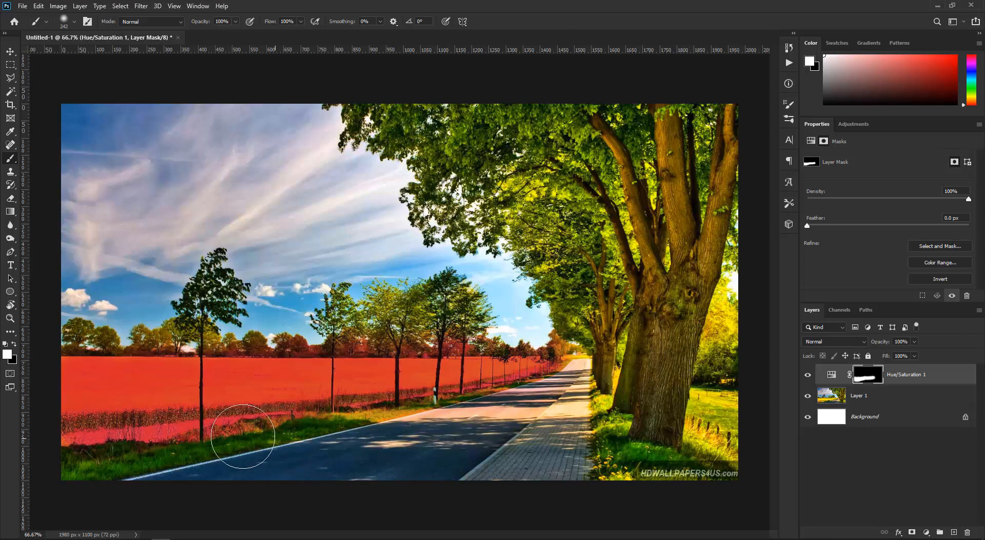
# Step: Set the brush to 168 px with 12% flow and paint black on the mask along the grass below the field, undoing the last stroke
pyautogui.scroll(2, 209, 431)
pyautogui.moveTo(220, 403)
pyautogui.mouseDown()
pyautogui.moveTo(380, 365)
pyautogui.moveTo(565, 306)
pyautogui.moveTo(592, 288)
pyautogui.mouseUp()
pyautogui.moveTo(509, 345); pyautogui.dragTo(451, 339)
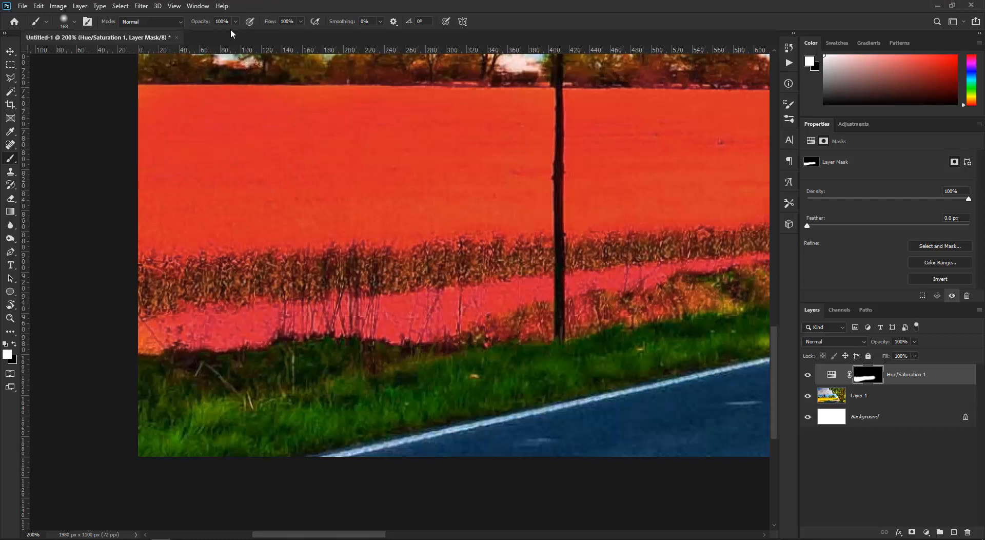
pyautogui.moveTo(272, 23); pyautogui.dragTo(212, 30)
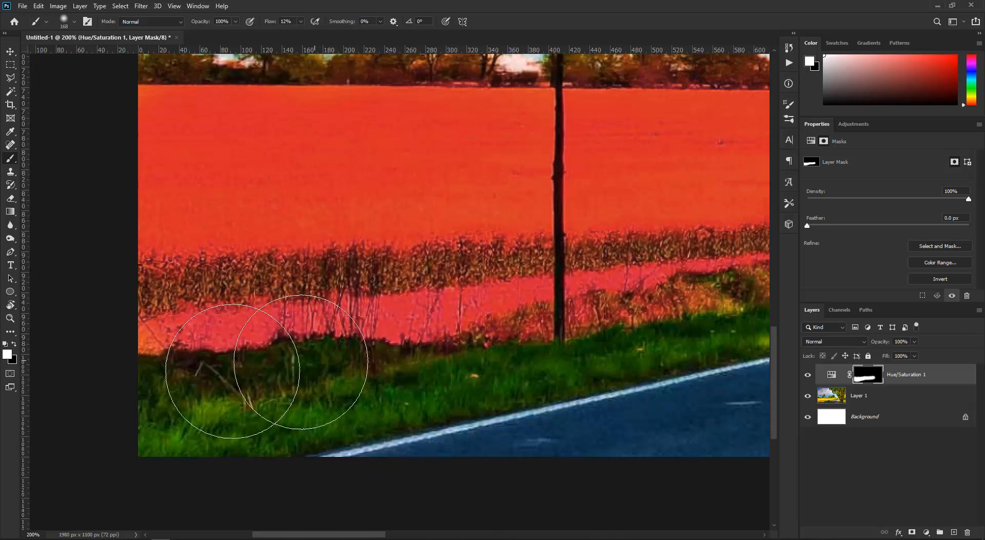
pyautogui.press('x')
pyautogui.moveTo(400, 359)
pyautogui.mouseDown()
pyautogui.moveTo(375, 352)
pyautogui.moveTo(357, 363)
pyautogui.moveTo(429, 360)
pyautogui.moveTo(279, 333)
pyautogui.moveTo(681, 315)
pyautogui.mouseUp()
pyautogui.moveTo(618, 343); pyautogui.dragTo(326, 384)
pyautogui.moveTo(392, 371)
pyautogui.mouseDown()
pyautogui.moveTo(549, 346)
pyautogui.moveTo(563, 330)
pyautogui.moveTo(345, 377)
pyautogui.mouseUp()
pyautogui.moveTo(446, 362); pyautogui.dragTo(89, 423)
pyautogui.moveTo(384, 388)
pyautogui.mouseDown()
pyautogui.moveTo(655, 345)
pyautogui.moveTo(479, 414)
pyautogui.moveTo(344, 416)
pyautogui.mouseUp()
pyautogui.moveTo(437, 376); pyautogui.dragTo(619, 315)
pyautogui.hotkey('ctrl', 'z')
# Step: Reduce the brush to 65 px and paint black on the mask over the strip below the field and the distant trees
pyautogui.keyDown('alt'); pyautogui.rightClick(509, 336); pyautogui.keyUp('alt')
pyautogui.moveTo(368, 357); pyautogui.dragTo(516, 314)
pyautogui.moveTo(435, 353)
pyautogui.mouseDown()
pyautogui.moveTo(589, 305)
pyautogui.moveTo(523, 338)
pyautogui.moveTo(659, 269)
pyautogui.mouseUp()
pyautogui.moveTo(571, 285); pyautogui.dragTo(496, 382)
pyautogui.moveTo(599, 294)
pyautogui.mouseDown()
pyautogui.moveTo(388, 295)
pyautogui.moveTo(491, 299)
pyautogui.moveTo(402, 291)
pyautogui.moveTo(189, 311)
pyautogui.mouseUp()
pyautogui.moveTo(281, 269)
pyautogui.mouseDown()
pyautogui.moveTo(359, 259)
pyautogui.moveTo(667, 280)
pyautogui.mouseUp()
pyautogui.moveTo(564, 310)
pyautogui.mouseDown()
pyautogui.moveTo(321, 308)
pyautogui.moveTo(556, 309)
pyautogui.moveTo(308, 321)
pyautogui.moveTo(666, 320)
pyautogui.mouseUp()
pyautogui.moveTo(228, 307)
pyautogui.mouseDown()
pyautogui.moveTo(583, 318)
pyautogui.moveTo(343, 347)
pyautogui.mouseUp()
pyautogui.moveTo(252, 319); pyautogui.dragTo(552, 321)
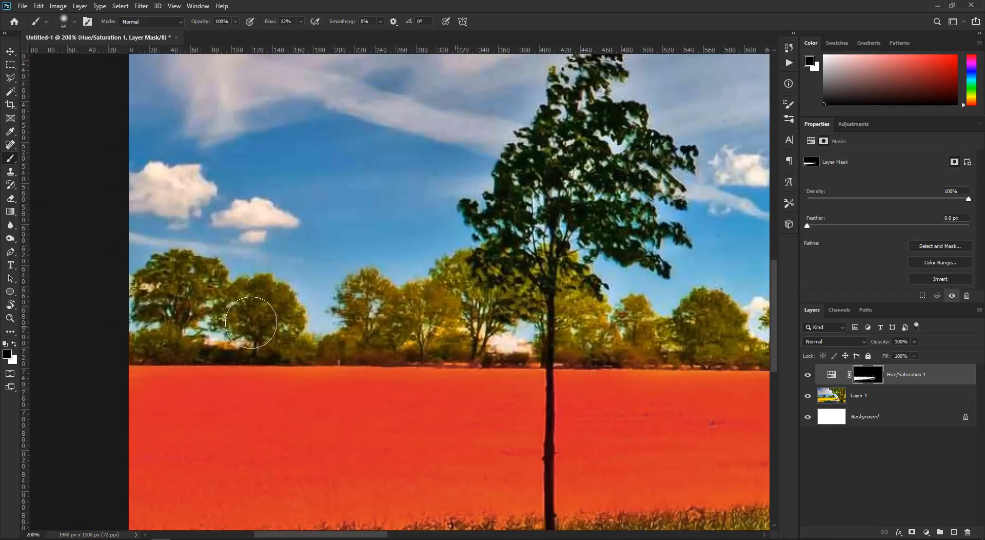
pyautogui.scroll(-2, 477, 308)
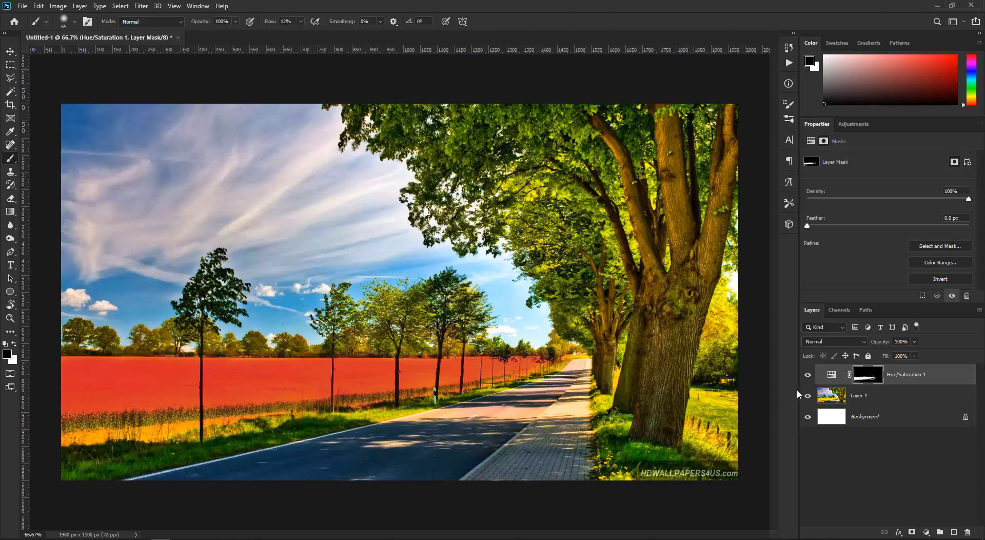
# Step: Set the hue of the Hue/Saturation adjustment layer to -53 to recolor the masked field magenta
pyautogui.click(831, 375)
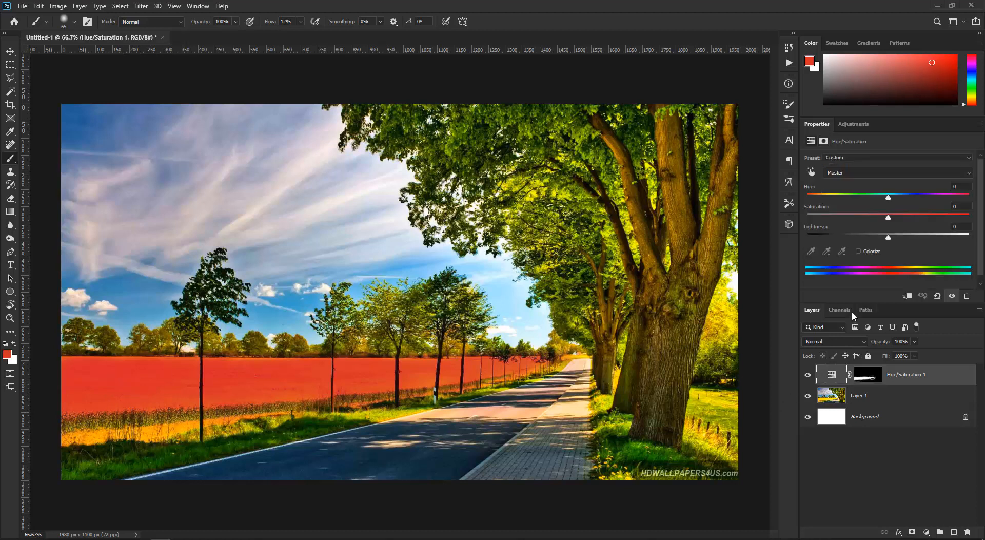
pyautogui.moveTo(879, 198); pyautogui.dragTo(849, 199)
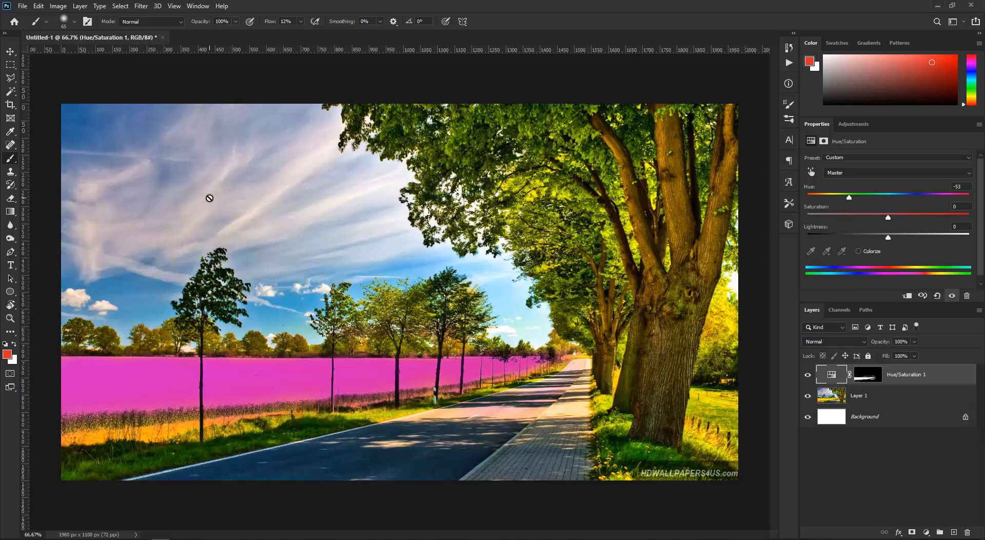
# Step: Create a new 1600 x 1014 px document and paste the copied rainbow wave image into it
pyautogui.hotkey('ctrl', 'n')
pyautogui.press('Return')
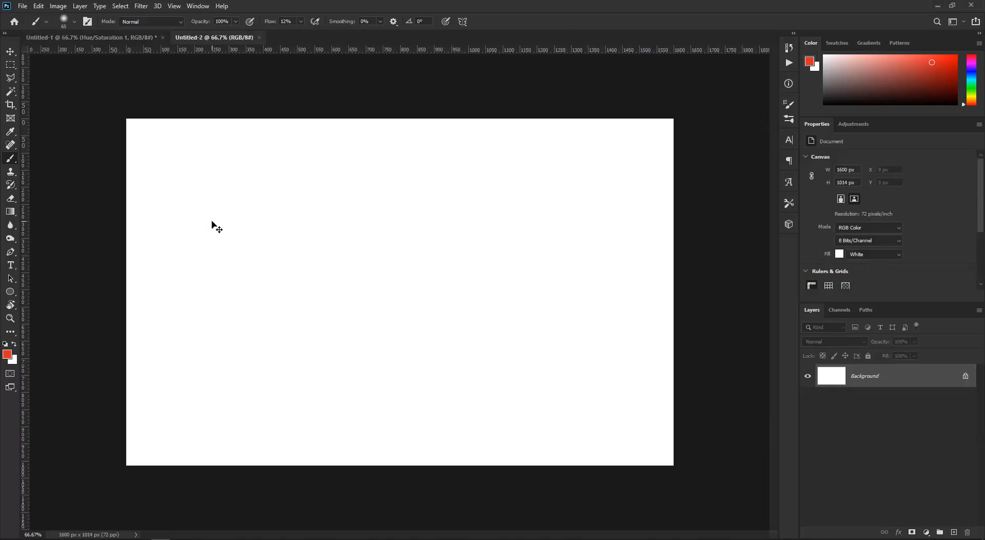
pyautogui.hotkey('ctrl', 'v')
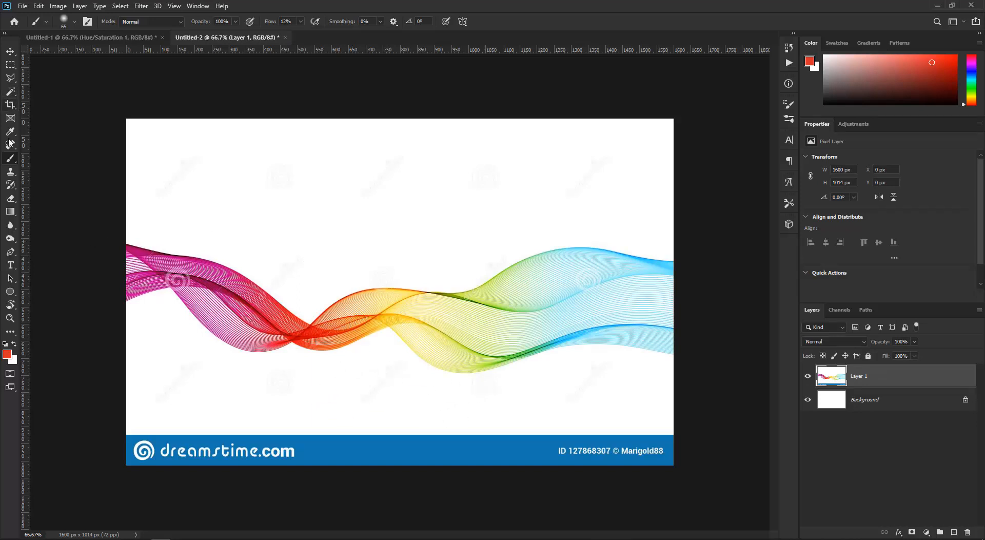
# Step: Paint over the blue dreamstime banner below the wave with the Brush at 100% flow, using white sampled from the image
pyautogui.rightClick(11, 162)
pyautogui.click(34, 161)
pyautogui.keyDown('alt'); pyautogui.click(226, 184); pyautogui.keyUp('alt')
pyautogui.moveTo(269, 22); pyautogui.dragTo(550, 37)
pyautogui.moveTo(627, 436)
pyautogui.mouseDown()
pyautogui.moveTo(504, 459)
pyautogui.moveTo(670, 446)
pyautogui.moveTo(176, 430)
pyautogui.moveTo(111, 436)
pyautogui.moveTo(138, 449)
pyautogui.moveTo(343, 454)
pyautogui.moveTo(662, 442)
pyautogui.mouseUp()
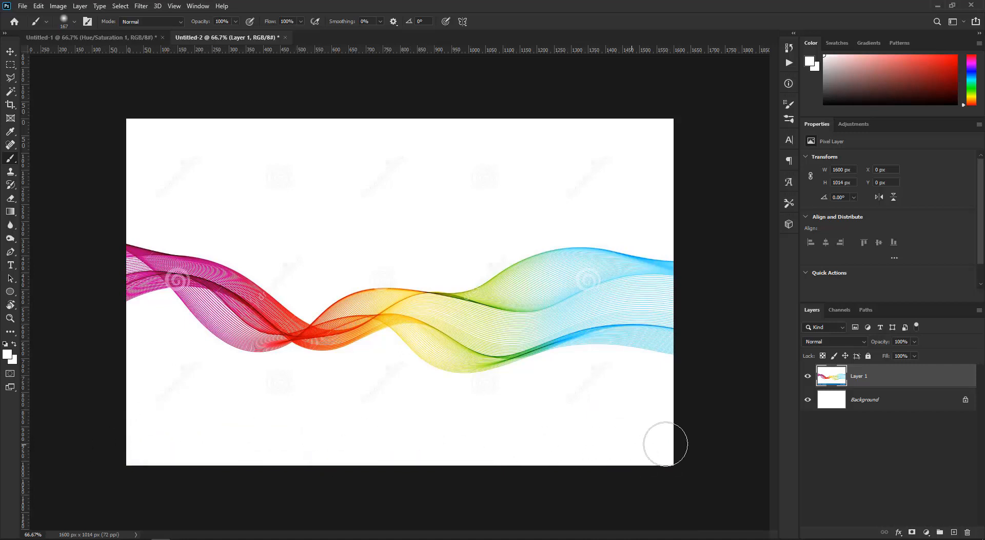
# Step: Try removing the wave's color with a direct Hue/Saturation adjustment at saturation -100, and cancel the adjustment
pyautogui.click(10, 52)
pyautogui.click(345, 280)
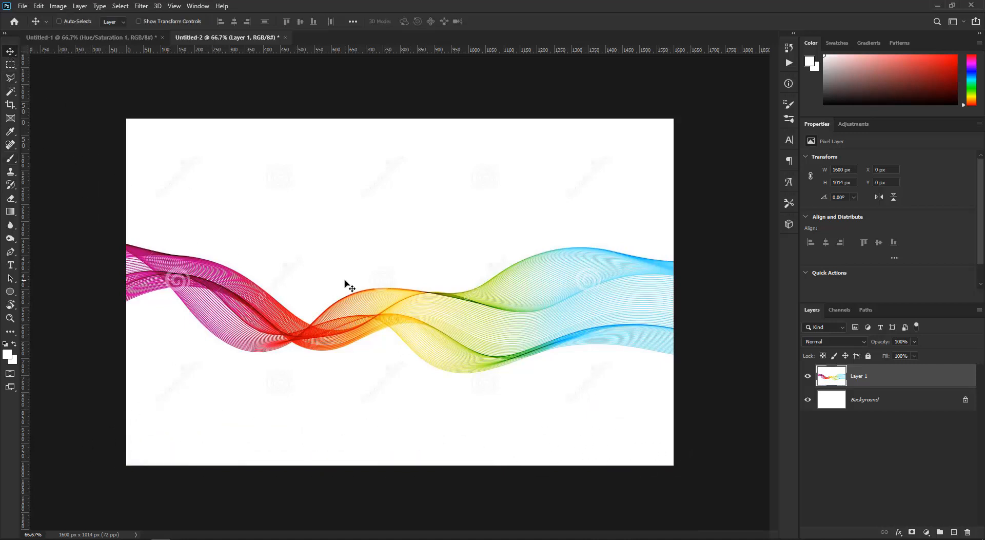
pyautogui.hotkey('ctrl', 'u')
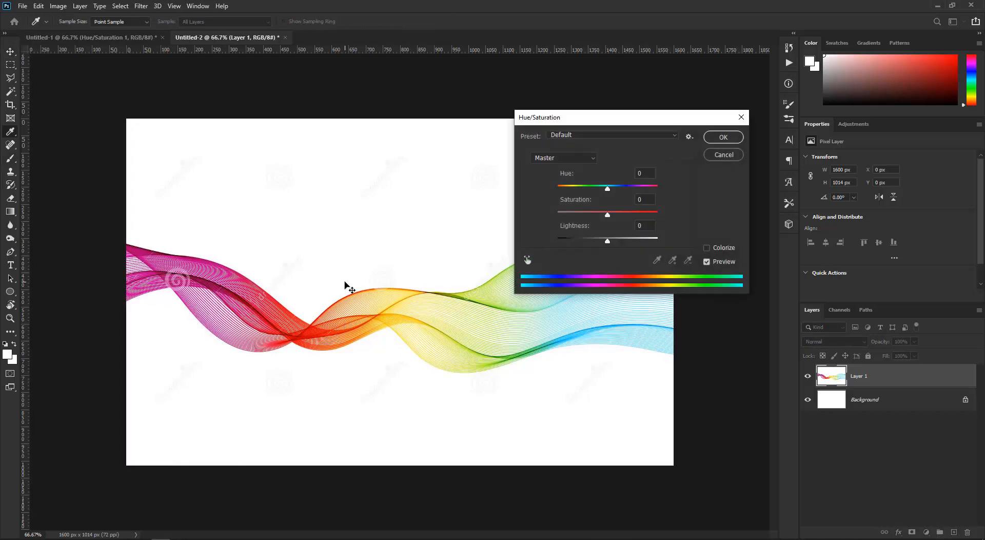
pyautogui.moveTo(609, 219); pyautogui.dragTo(525, 213)
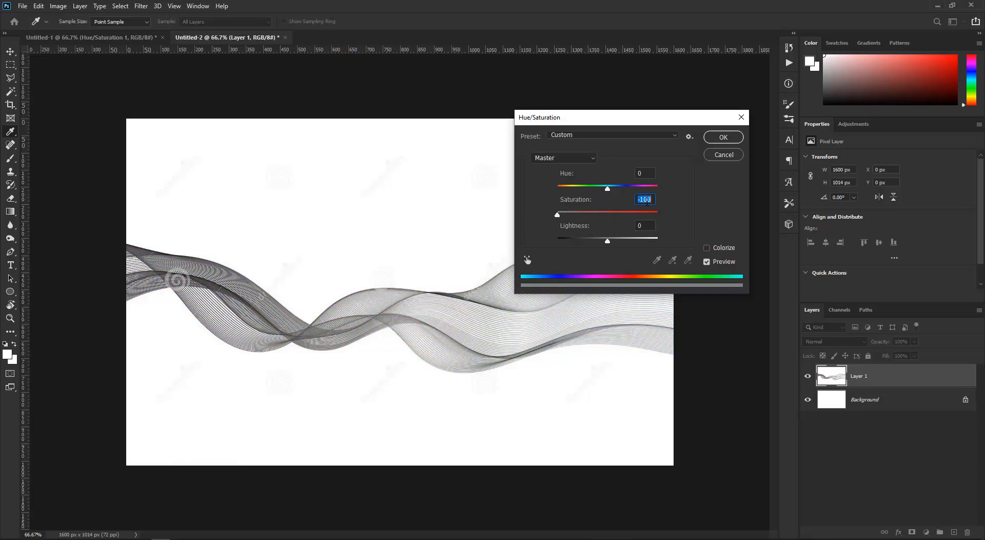
pyautogui.press('Escape')
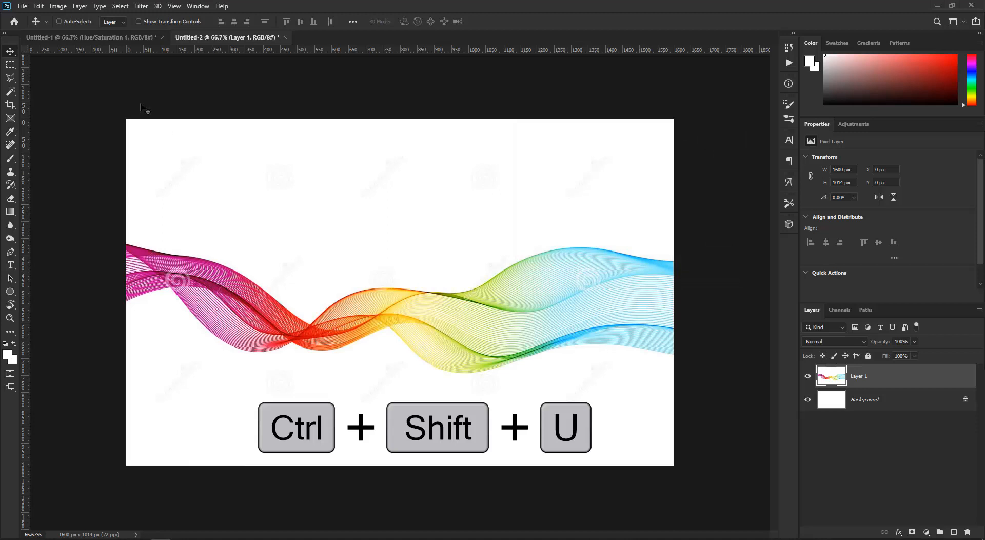
# Step: Desaturate the wave layer with the Desaturate adjustment
pyautogui.click(54, 7)
pyautogui.moveTo(77, 33)
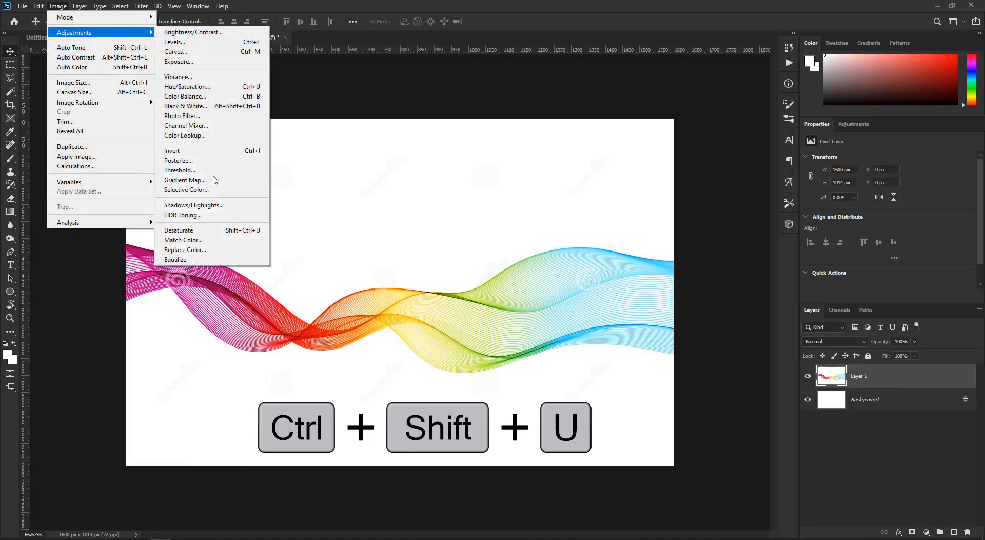
pyautogui.click(201, 230)
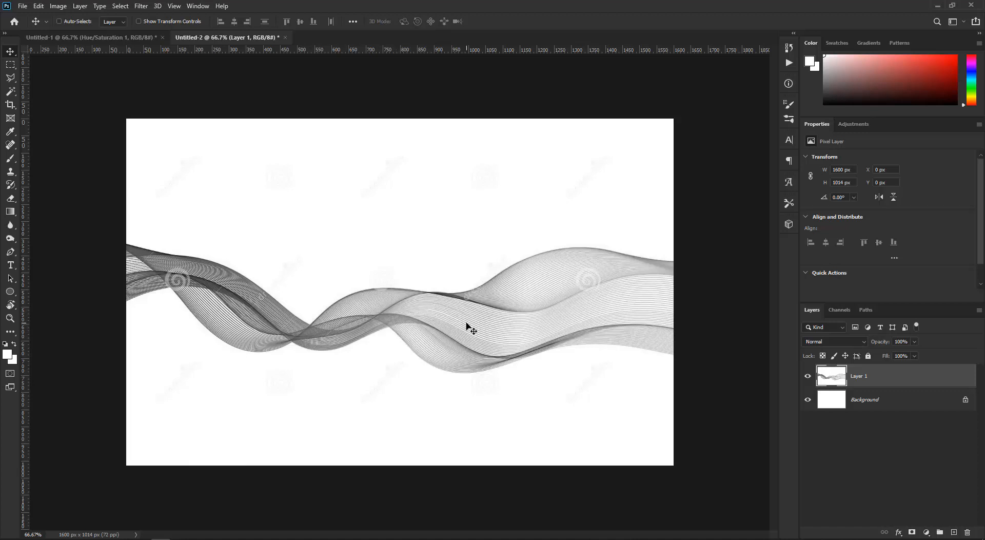
# Step: Add a Color Balance adjustment layer above the wave and set its midtones to green +100 and yellow/blue -6
pyautogui.click(927, 533)
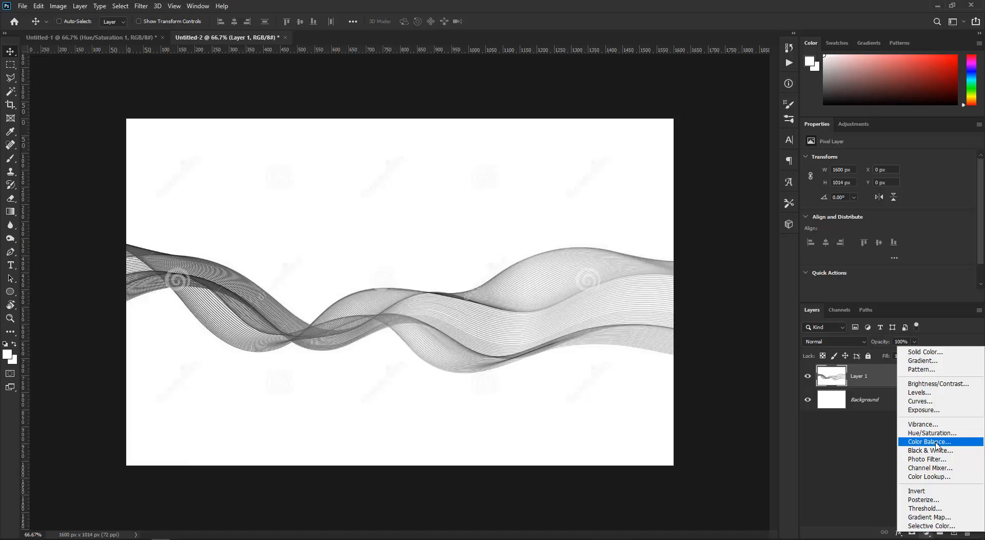
pyautogui.click(936, 443)
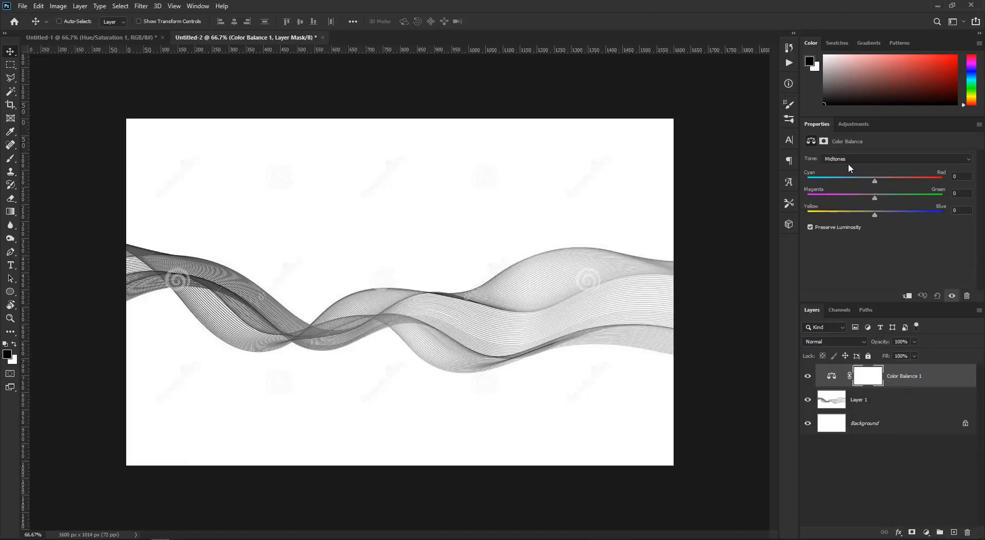
pyautogui.moveTo(875, 197)
pyautogui.mouseDown()
pyautogui.moveTo(925, 198)
pyautogui.moveTo(870, 214)
pyautogui.mouseUp()
pyautogui.moveTo(926, 199); pyautogui.dragTo(947, 196)
# Step: Set the Color Balance shadows to green +52 and blue +13, and the highlights to cyan/red -5, green +39 and yellow/blue -8
pyautogui.click(873, 159)
pyautogui.click(893, 168)
pyautogui.moveTo(879, 198)
pyautogui.mouseDown()
pyautogui.moveTo(917, 201)
pyautogui.moveTo(883, 213)
pyautogui.mouseUp()
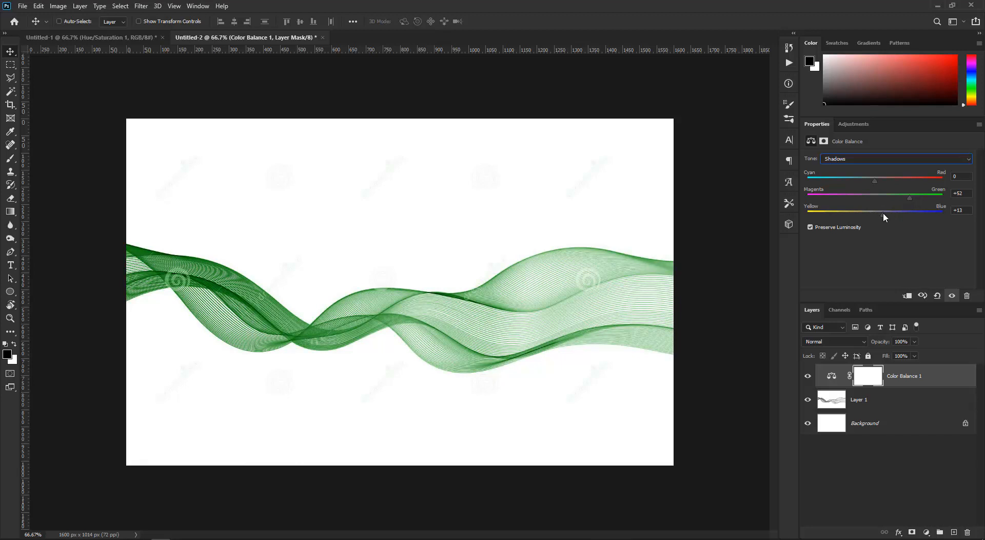
pyautogui.click(871, 160)
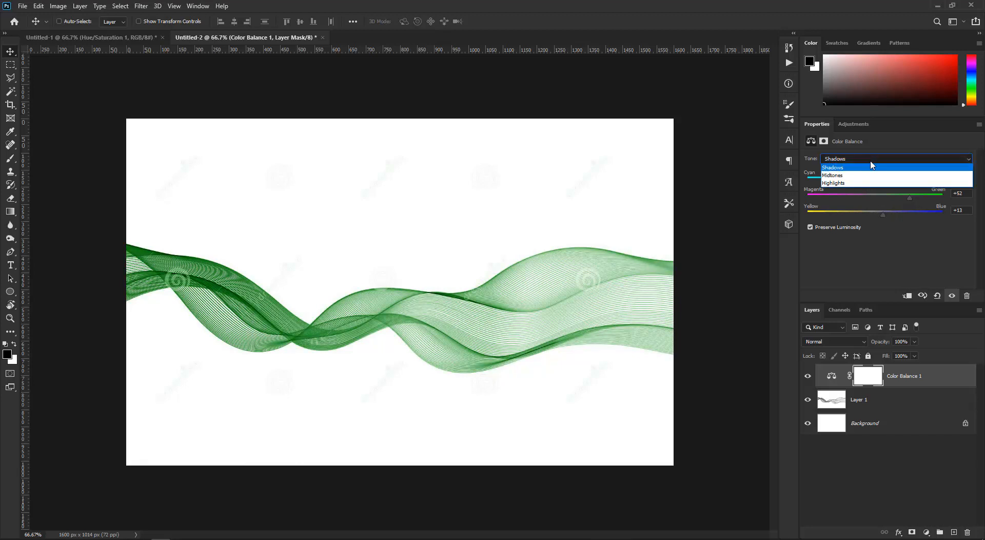
pyautogui.click(868, 184)
pyautogui.moveTo(875, 198)
pyautogui.mouseDown()
pyautogui.moveTo(900, 201)
pyautogui.moveTo(871, 182)
pyautogui.mouseUp()
pyautogui.moveTo(875, 214); pyautogui.dragTo(872, 214)
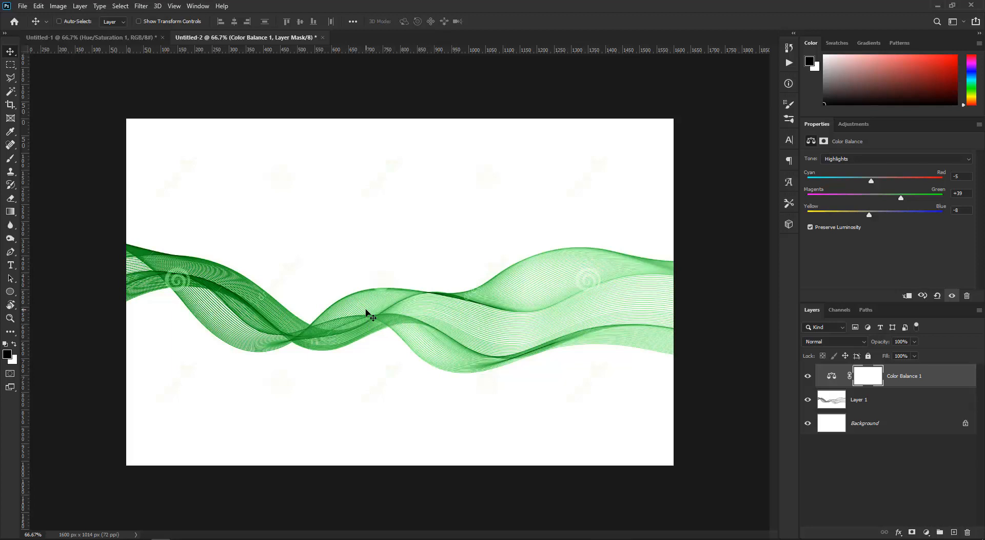
# Step: Duplicate the Color Balance adjustment layer and hide the original below it
pyautogui.click(832, 382)
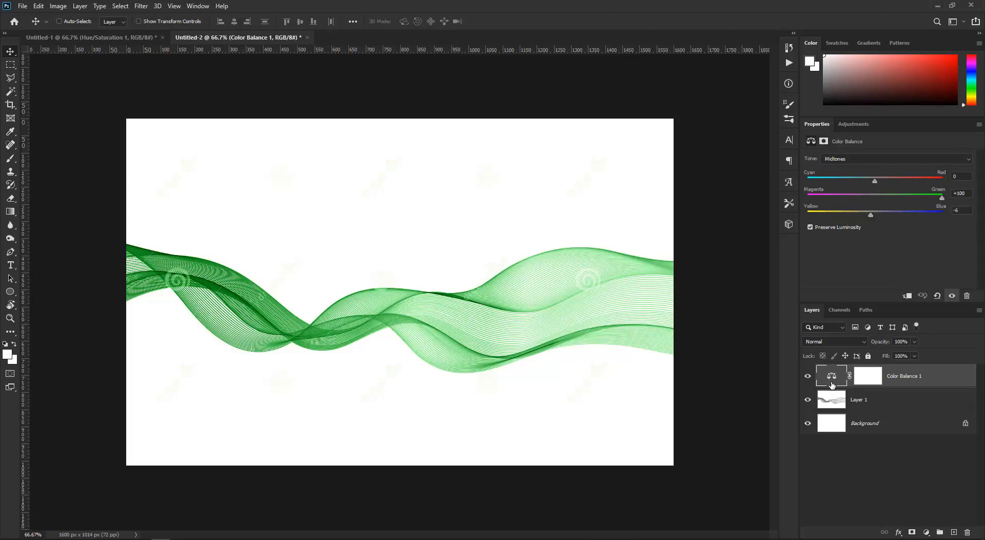
pyautogui.press('ctrl')
pyautogui.hotkey('ctrl', 'j')
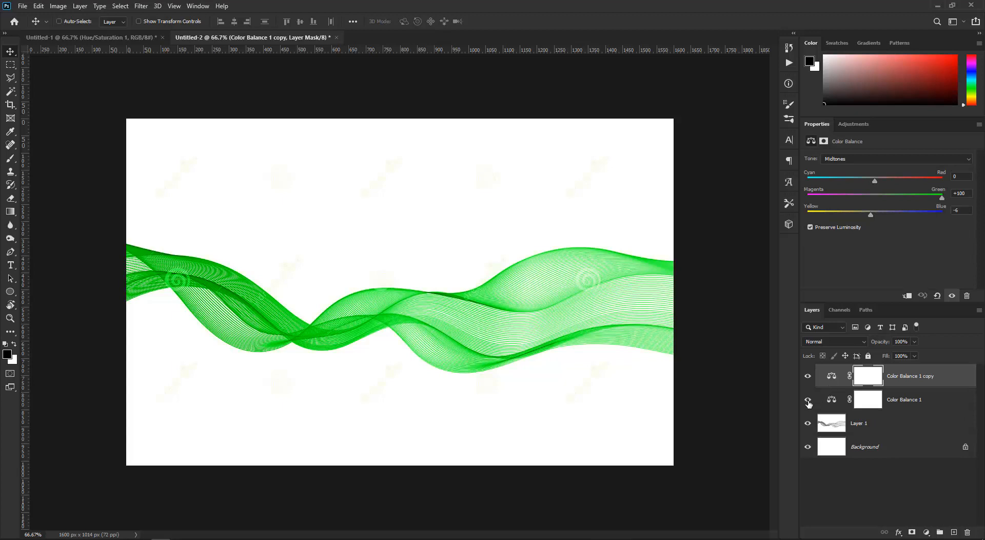
pyautogui.click(808, 400)
# Step: Set the duplicate Color Balance layer's midtones to green +25 and yellow/blue -87, and its shadows to cyan/red -7, green +35 and yellow/blue -100
pyautogui.click(842, 381)
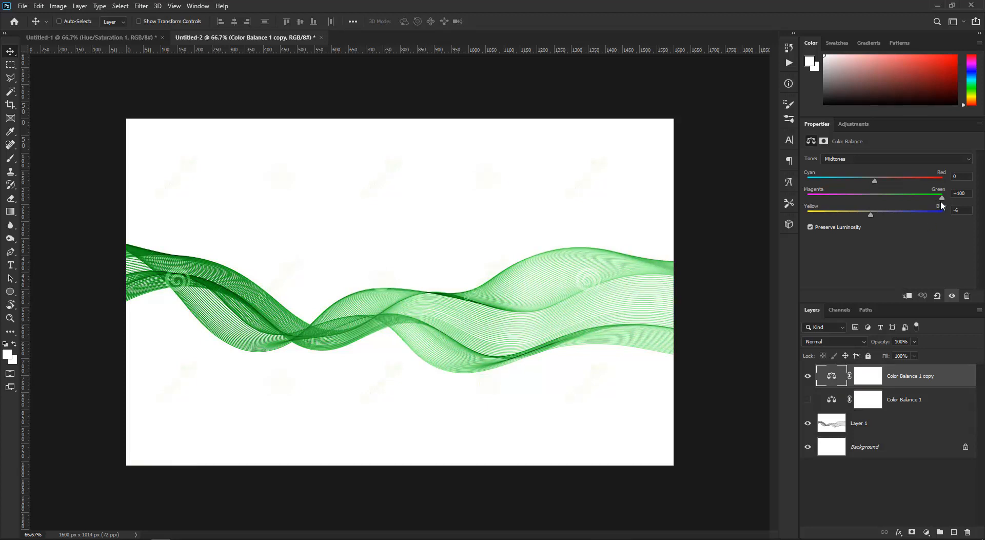
pyautogui.moveTo(871, 215); pyautogui.dragTo(816, 215)
pyautogui.moveTo(942, 197); pyautogui.dragTo(886, 198)
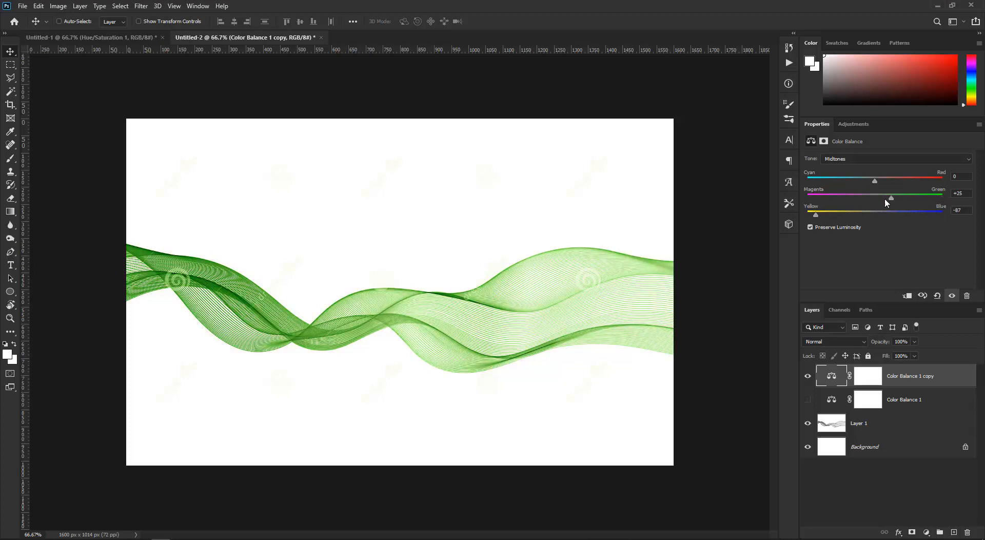
pyautogui.click(852, 159)
pyautogui.click(862, 165)
pyautogui.moveTo(881, 216); pyautogui.dragTo(808, 216)
pyautogui.moveTo(910, 199)
pyautogui.mouseDown()
pyautogui.moveTo(940, 192)
pyautogui.moveTo(926, 199)
pyautogui.mouseUp()
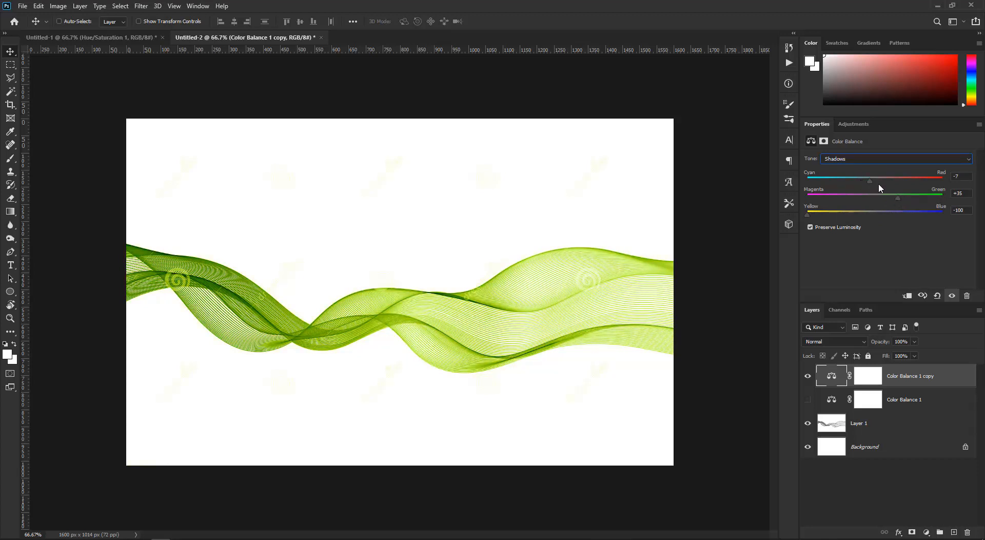
# Step: Set the duplicate's highlights to red +3, green +2 and yellow/blue -40, and show the original Color Balance layer again
pyautogui.click(867, 158)
pyautogui.click(853, 186)
pyautogui.moveTo(867, 214)
pyautogui.mouseDown()
pyautogui.moveTo(838, 214)
pyautogui.moveTo(847, 214)
pyautogui.mouseUp()
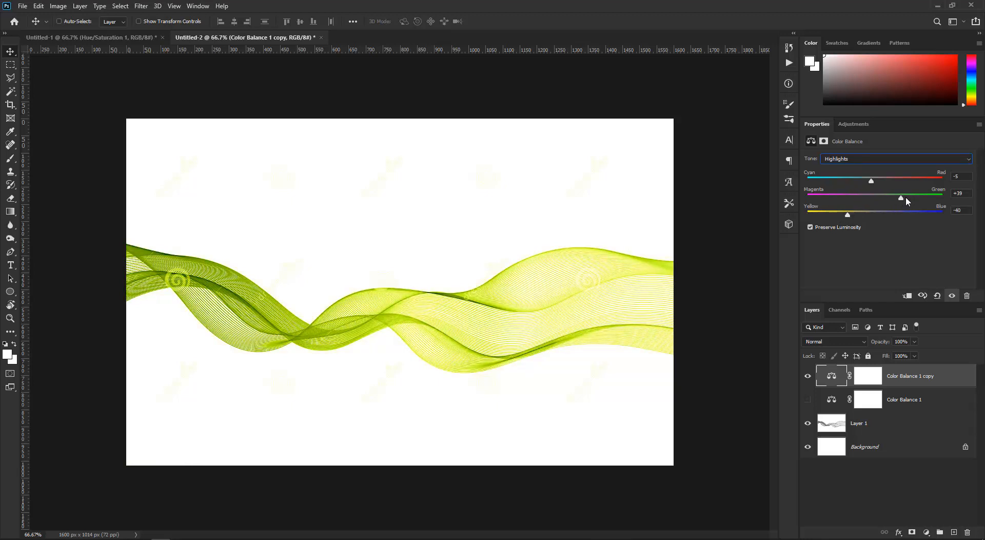
pyautogui.moveTo(901, 198); pyautogui.dragTo(874, 181)
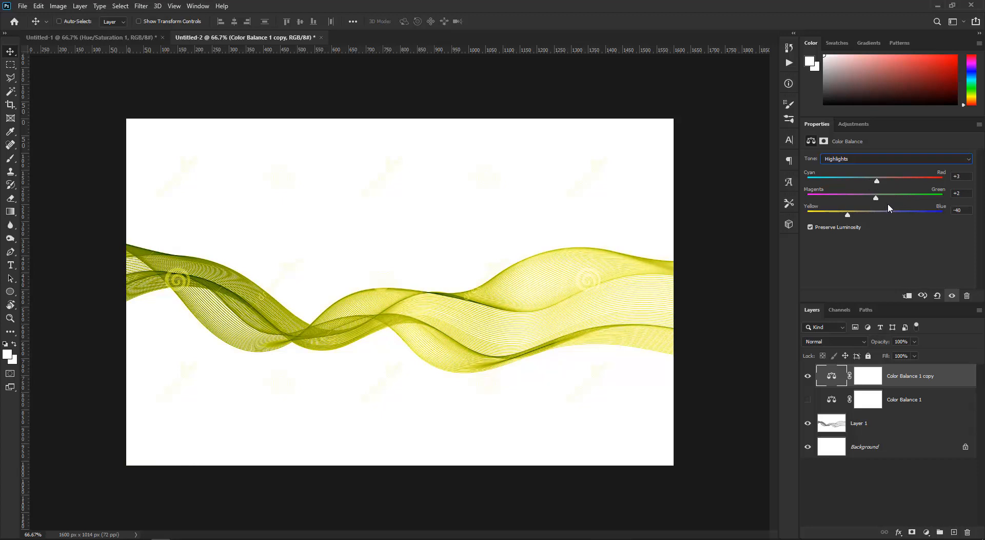
pyautogui.click(809, 400)
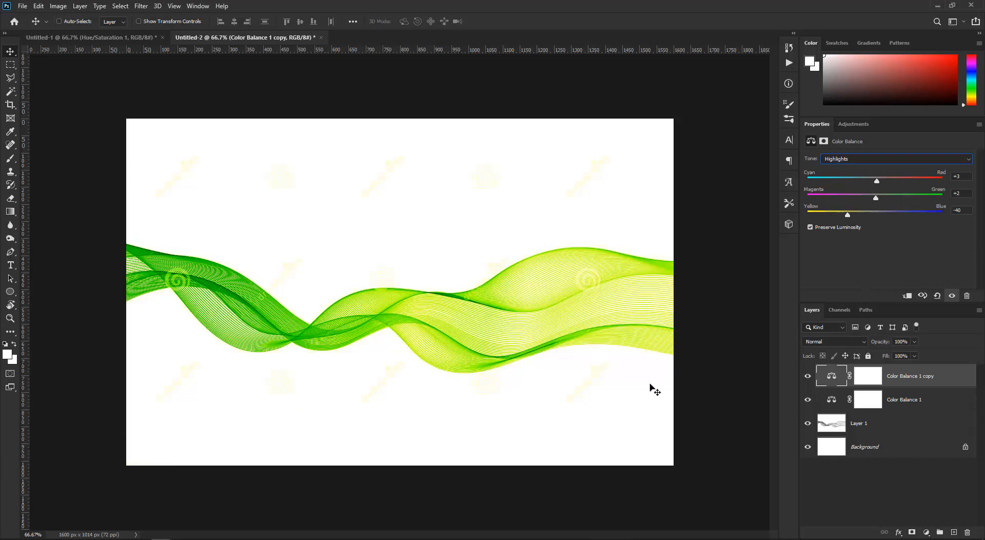
# Step: Invert the duplicate Color Balance layer's mask to black and paint white on it with a large soft brush over the wave's middle and right part
pyautogui.click(873, 380)
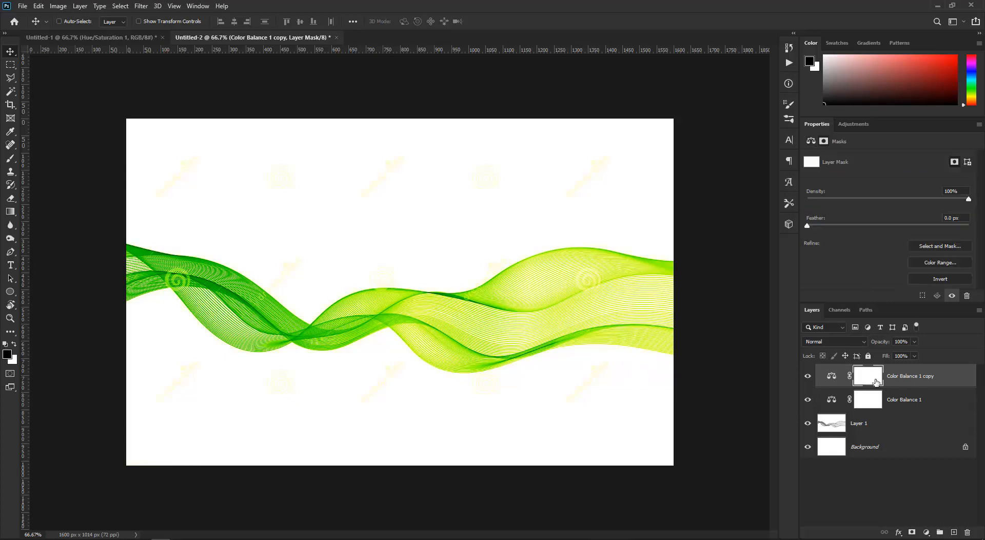
pyautogui.hotkey('ctrl', 'i')
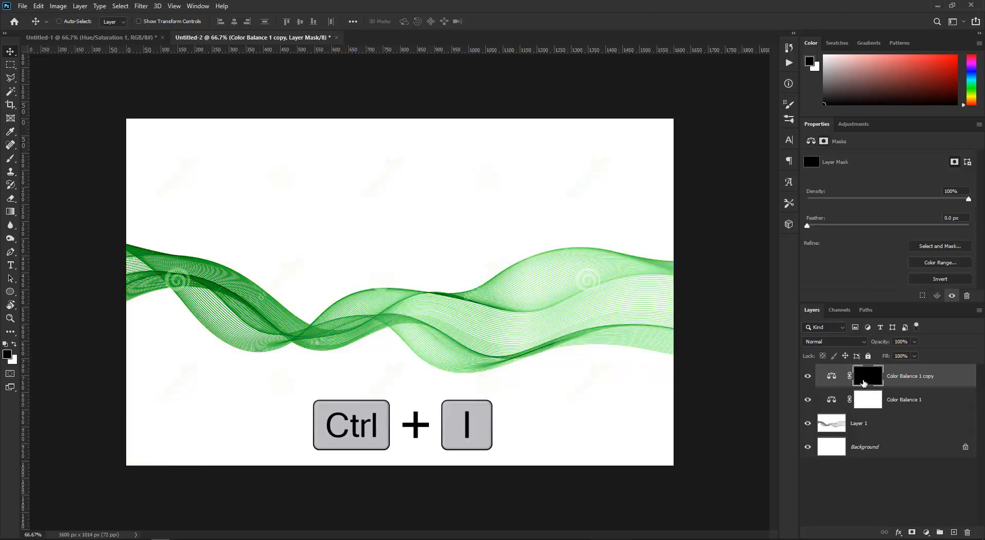
pyautogui.press('b')
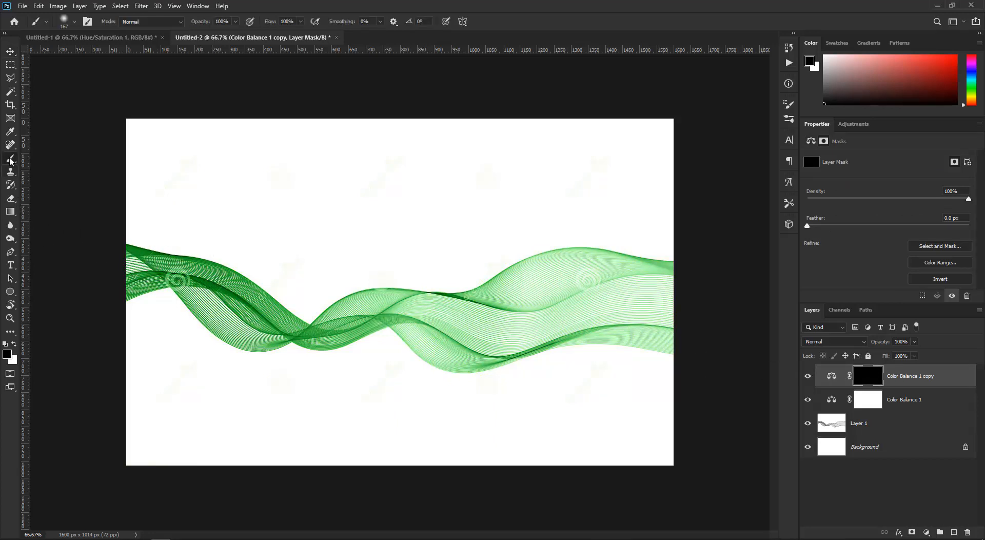
pyautogui.click(14, 346)
pyautogui.moveTo(279, 331); pyautogui.dragTo(368, 322)
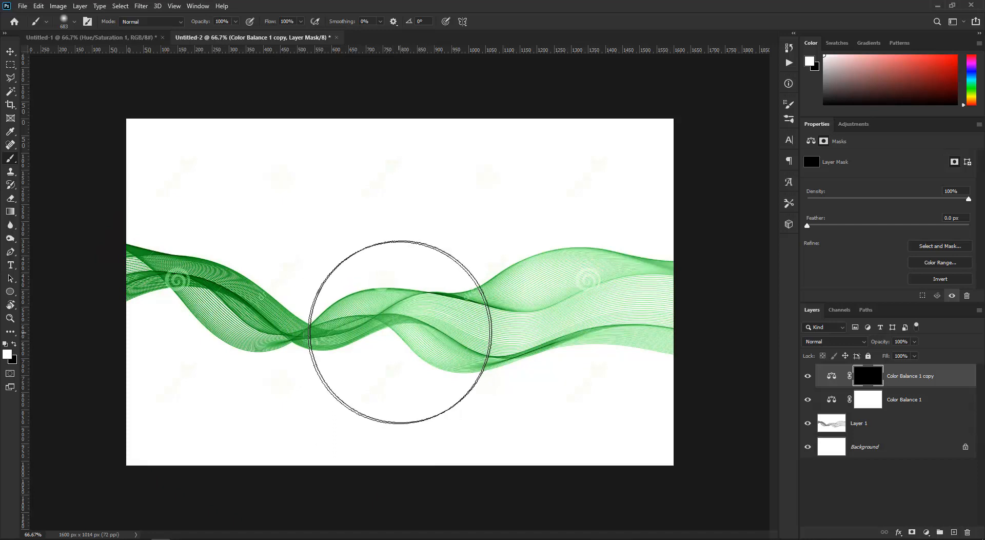
pyautogui.moveTo(433, 331)
pyautogui.mouseDown()
pyautogui.moveTo(498, 335)
pyautogui.moveTo(550, 321)
pyautogui.moveTo(619, 333)
pyautogui.moveTo(586, 375)
pyautogui.moveTo(507, 339)
pyautogui.moveTo(423, 337)
pyautogui.moveTo(428, 318)
pyautogui.moveTo(393, 355)
pyautogui.moveTo(347, 372)
pyautogui.moveTo(389, 333)
pyautogui.moveTo(328, 382)
pyautogui.moveTo(394, 306)
pyautogui.moveTo(333, 382)
pyautogui.moveTo(384, 307)
pyautogui.moveTo(433, 263)
pyautogui.moveTo(586, 256)
pyautogui.moveTo(709, 312)
pyautogui.mouseUp()
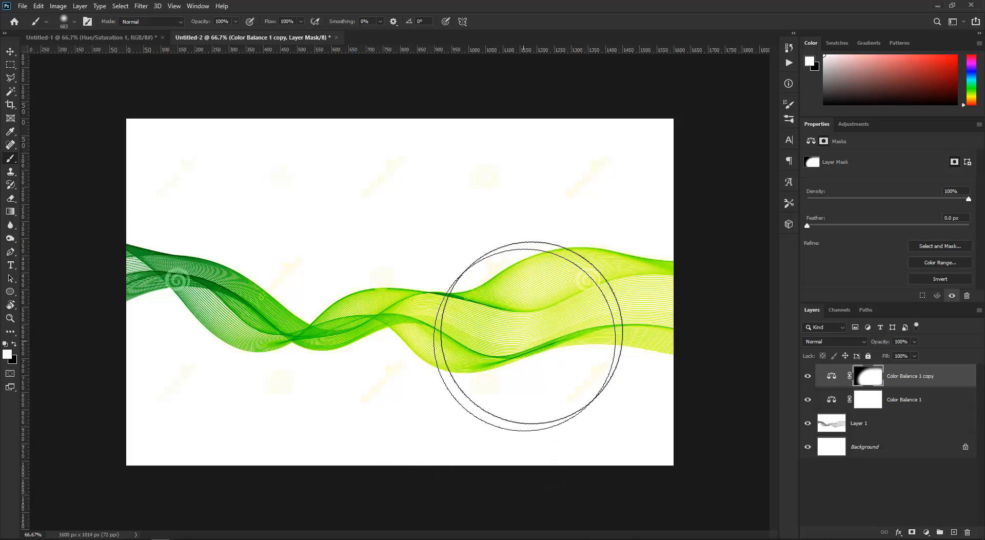
# Step: Compare the image with the original Color Balance layer hidden and shown, and paint black on that layer's mask over the right half of the wave
pyautogui.click(807, 399)
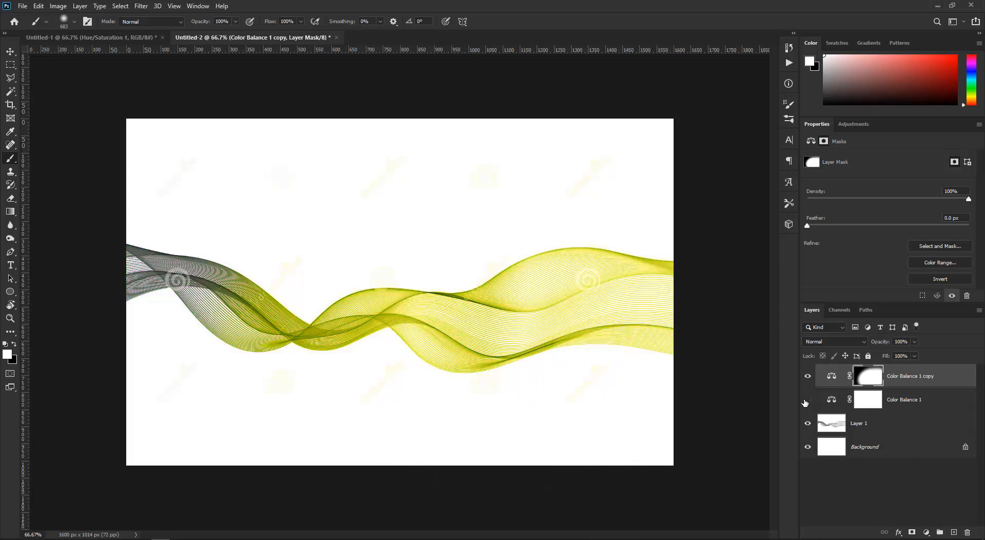
pyautogui.click(808, 400)
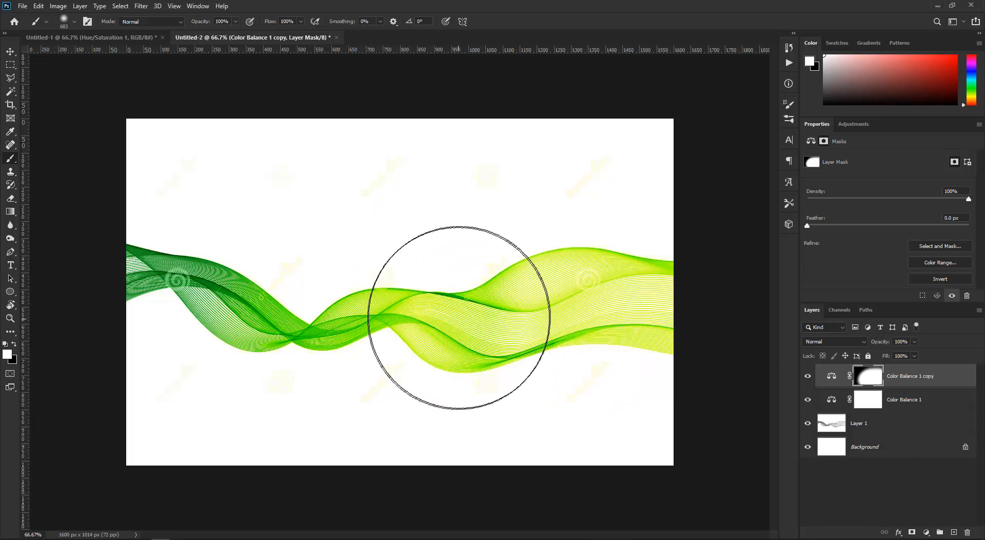
pyautogui.click(872, 408)
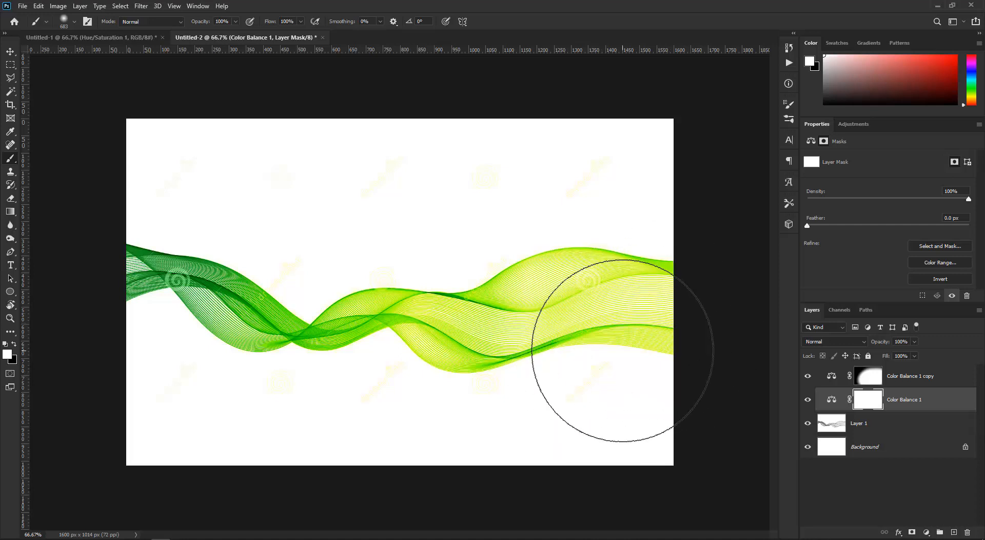
pyautogui.press('x')
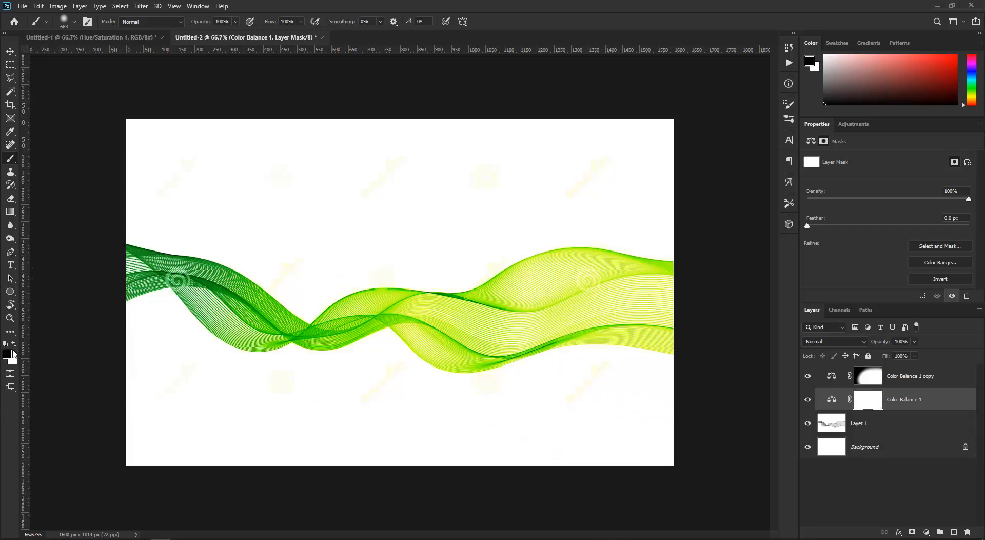
pyautogui.moveTo(652, 352)
pyautogui.mouseDown()
pyautogui.moveTo(627, 379)
pyautogui.moveTo(625, 361)
pyautogui.moveTo(592, 349)
pyautogui.moveTo(437, 427)
pyautogui.moveTo(617, 317)
pyautogui.moveTo(471, 416)
pyautogui.moveTo(371, 435)
pyautogui.moveTo(440, 429)
pyautogui.mouseUp()
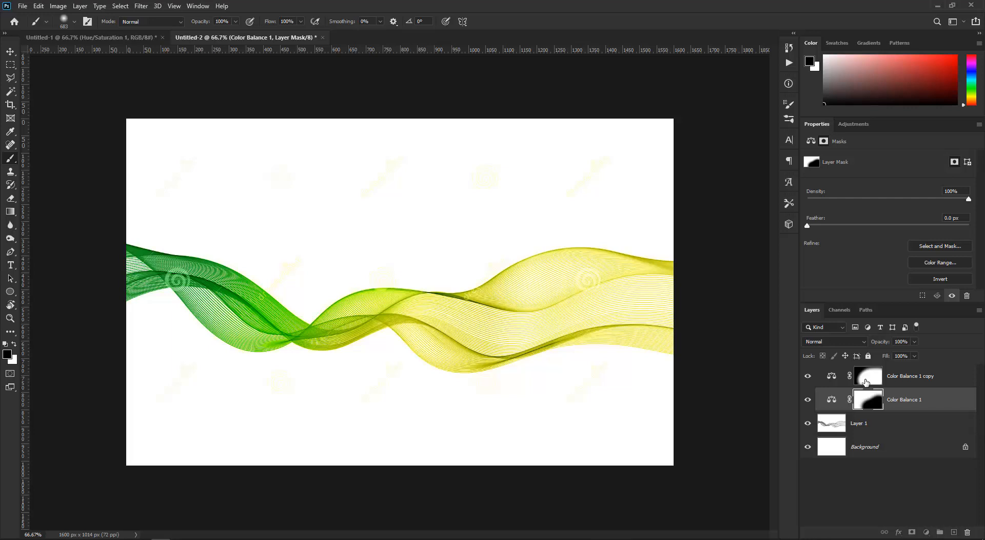
# Step: Refine the color blend by painting white on the duplicate Color Balance layer's mask and black on the original's mask around the wave's middle
pyautogui.click(868, 380)
pyautogui.press('x')
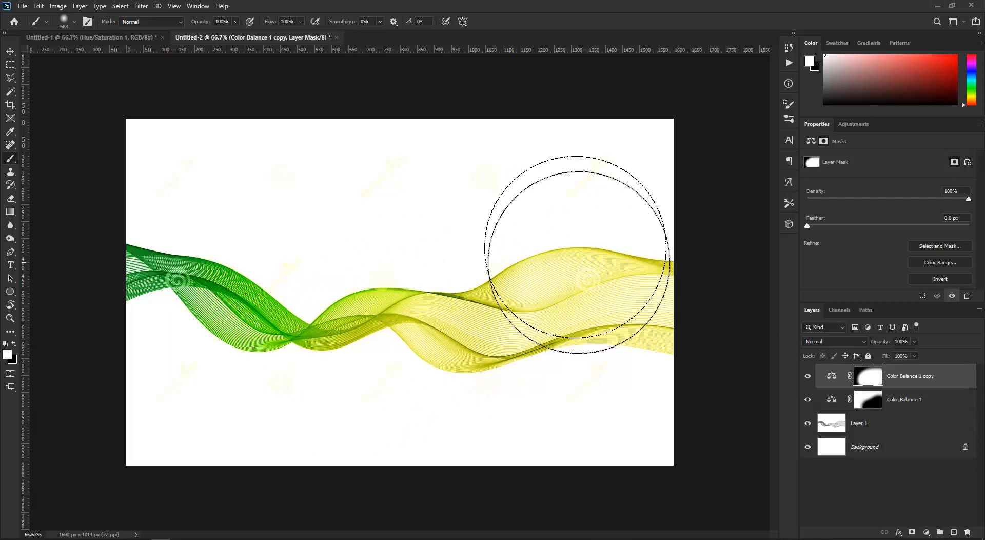
pyautogui.click(867, 399)
pyautogui.press('x')
pyautogui.moveTo(487, 344)
pyautogui.mouseDown()
pyautogui.moveTo(356, 371)
pyautogui.moveTo(352, 383)
pyautogui.moveTo(452, 364)
pyautogui.moveTo(678, 258)
pyautogui.moveTo(567, 427)
pyautogui.mouseUp()
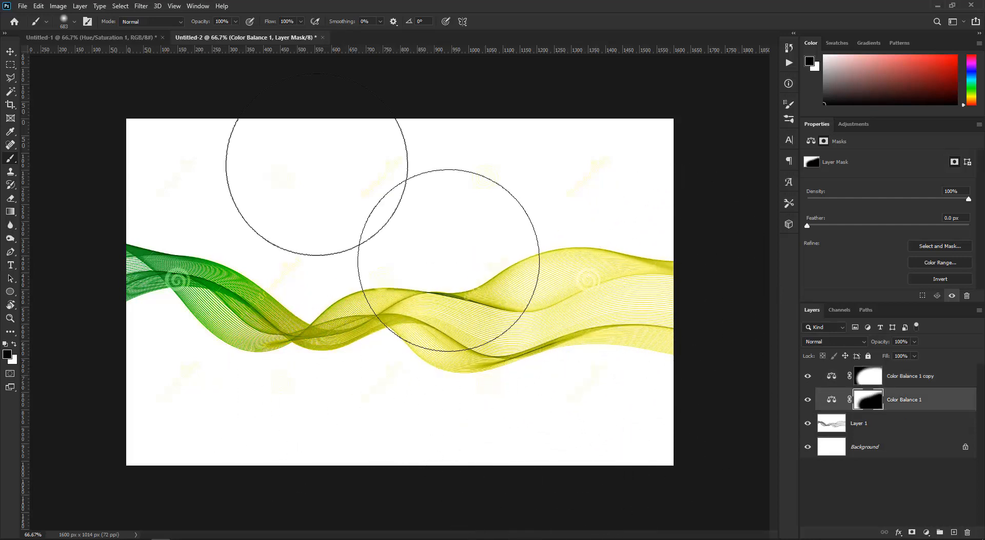
pyautogui.click(11, 52)
pyautogui.click(27, 53)
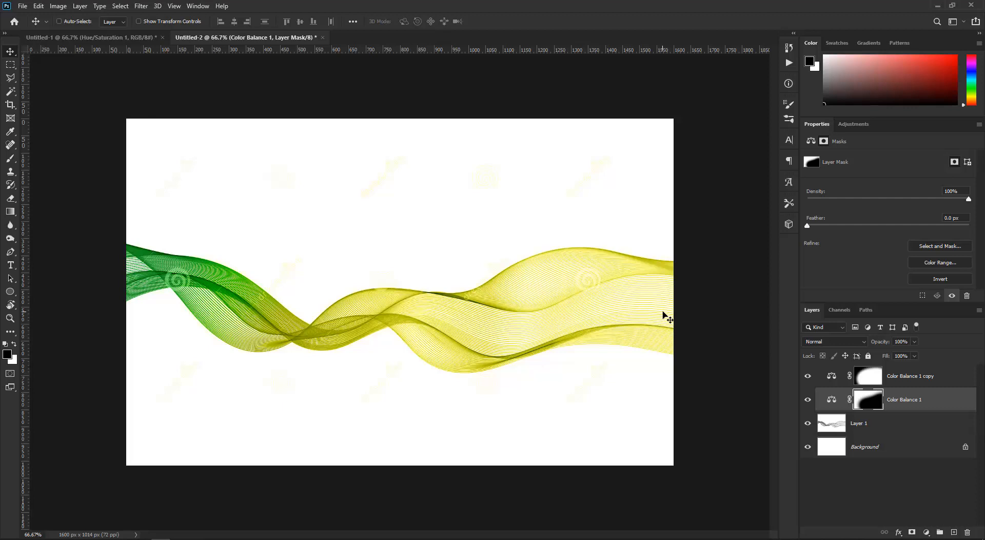
# Step: Add a new Color Balance adjustment layer on top and hide the two existing Color Balance layers
pyautogui.click(834, 377)
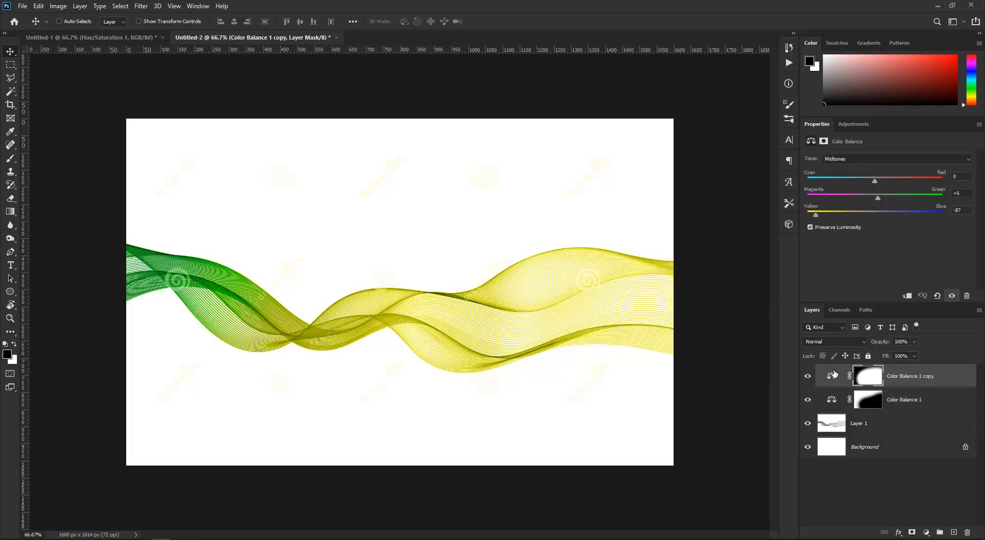
pyautogui.click(926, 533)
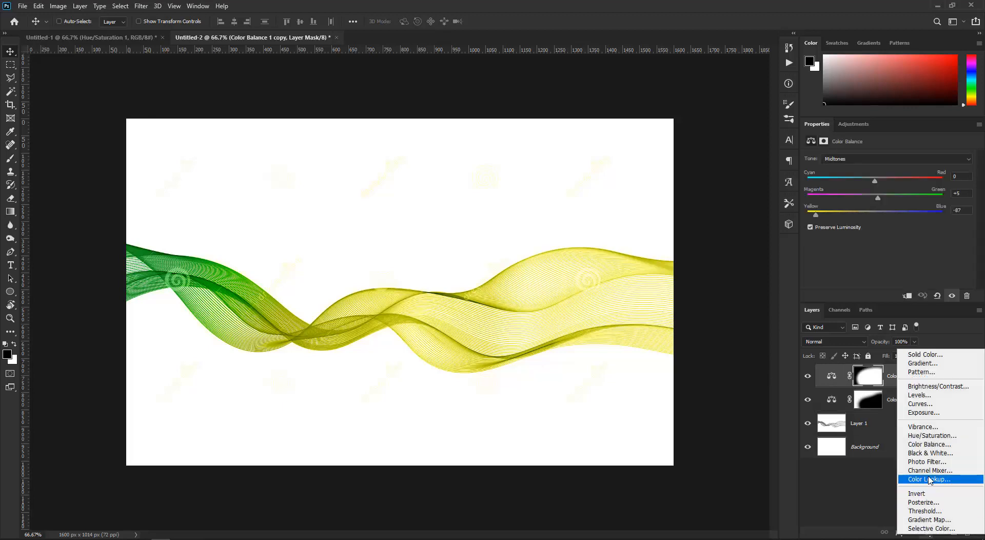
pyautogui.click(943, 444)
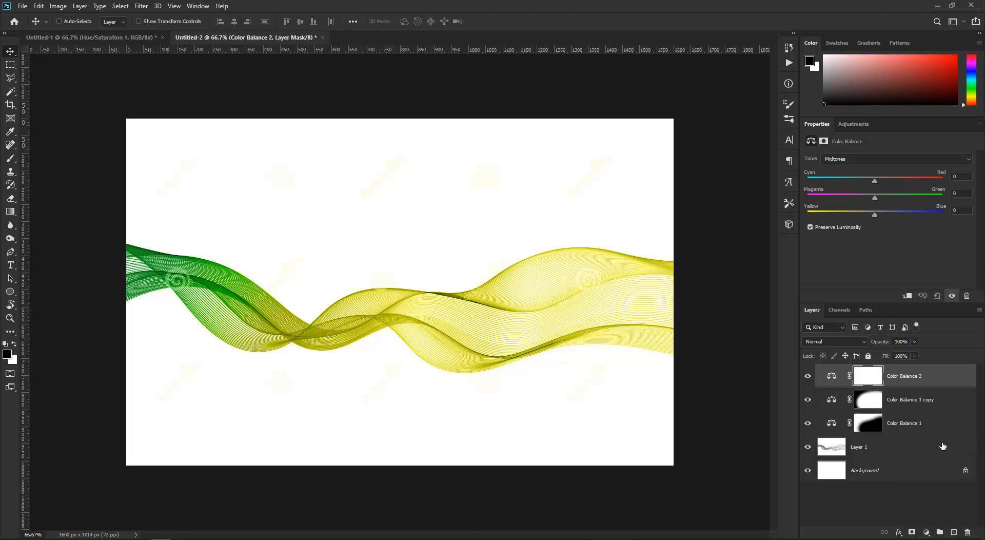
pyautogui.moveTo(808, 400); pyautogui.dragTo(805, 427)
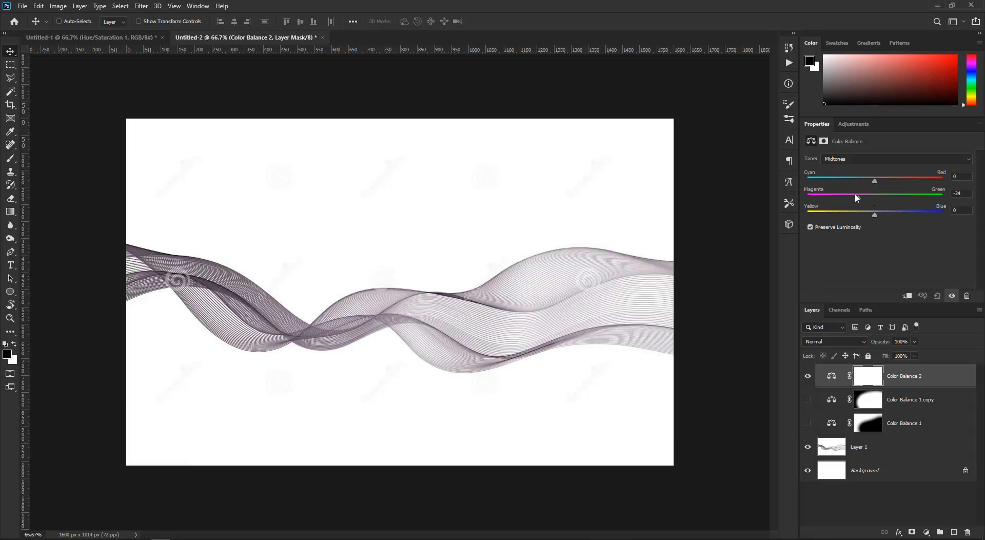
# Step: Shift the new Color Balance layer's midtones toward magenta, and set its shadows to cyan/red +15 and magenta/green -62
pyautogui.moveTo(836, 198); pyautogui.dragTo(835, 198)
pyautogui.click(873, 159)
pyautogui.click(862, 167)
pyautogui.moveTo(859, 197); pyautogui.dragTo(885, 181)
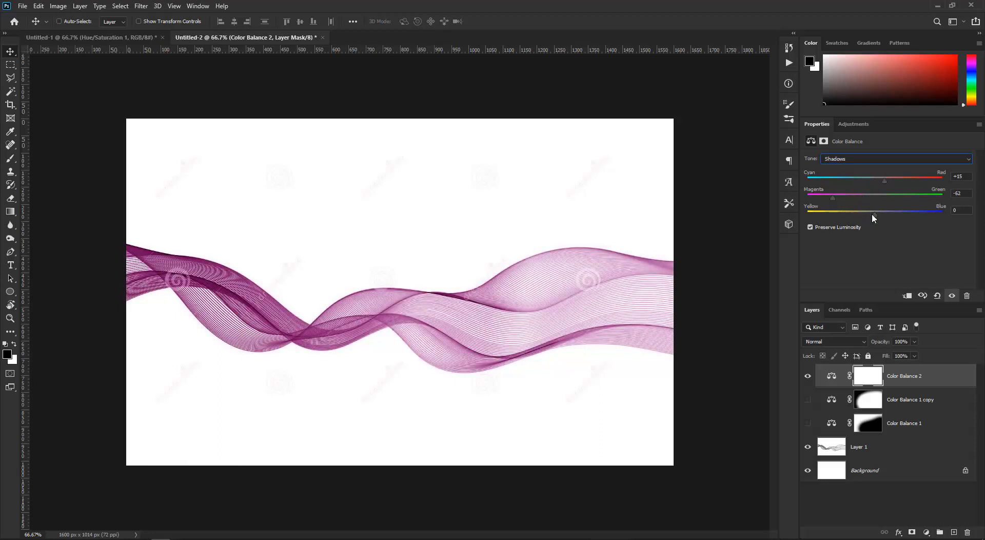
pyautogui.moveTo(875, 214); pyautogui.dragTo(808, 199)
# Step: Set the new Color Balance layer's highlights to magenta/green -100, and shift them slightly toward yellow and red
pyautogui.click(852, 159)
pyautogui.click(844, 183)
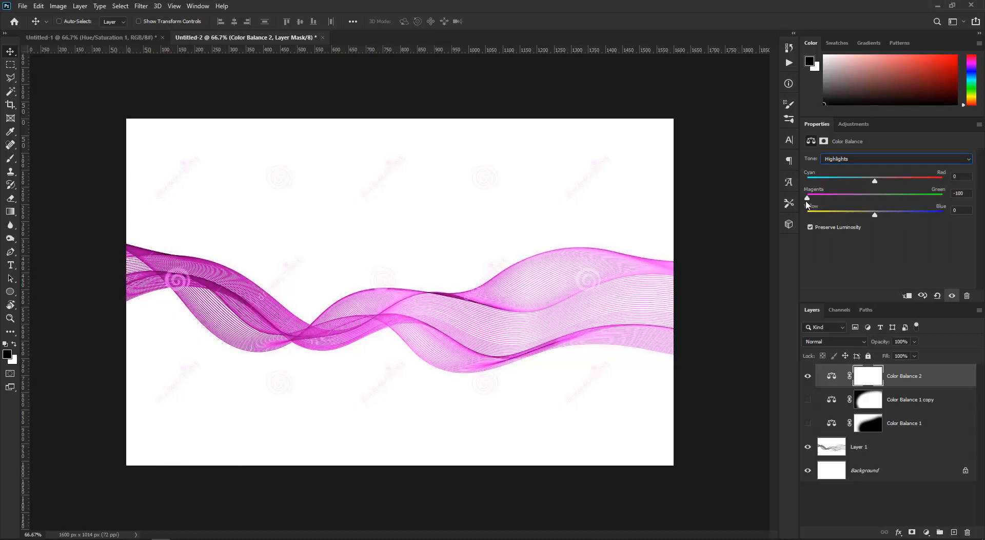
pyautogui.moveTo(873, 216); pyautogui.dragTo(871, 216)
pyautogui.moveTo(879, 180); pyautogui.dragTo(885, 181)
# Step: With both earlier Color Balance layers shown, invert the top one's mask to black and paint white on it over the wave's right part
pyautogui.click(870, 381)
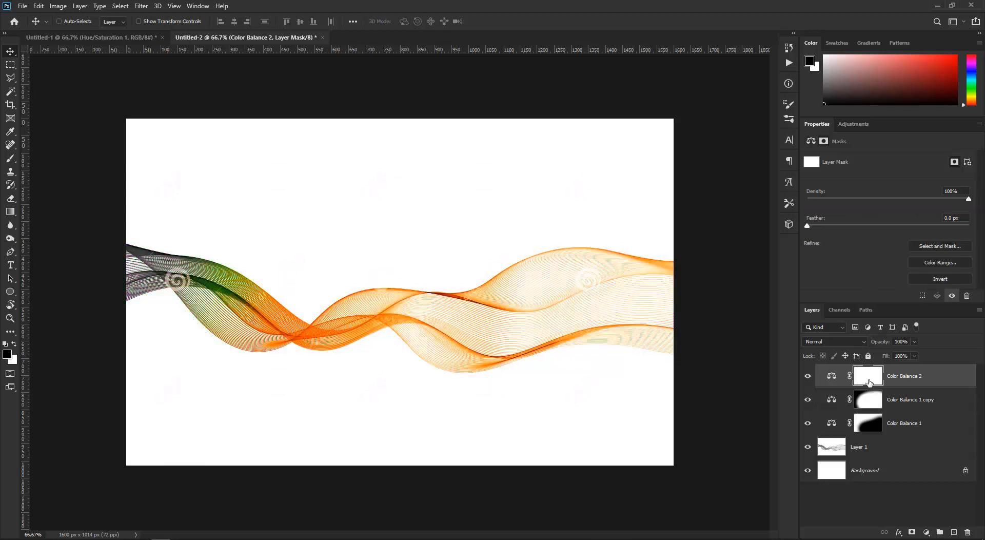
pyautogui.hotkey('ctrl', 'i')
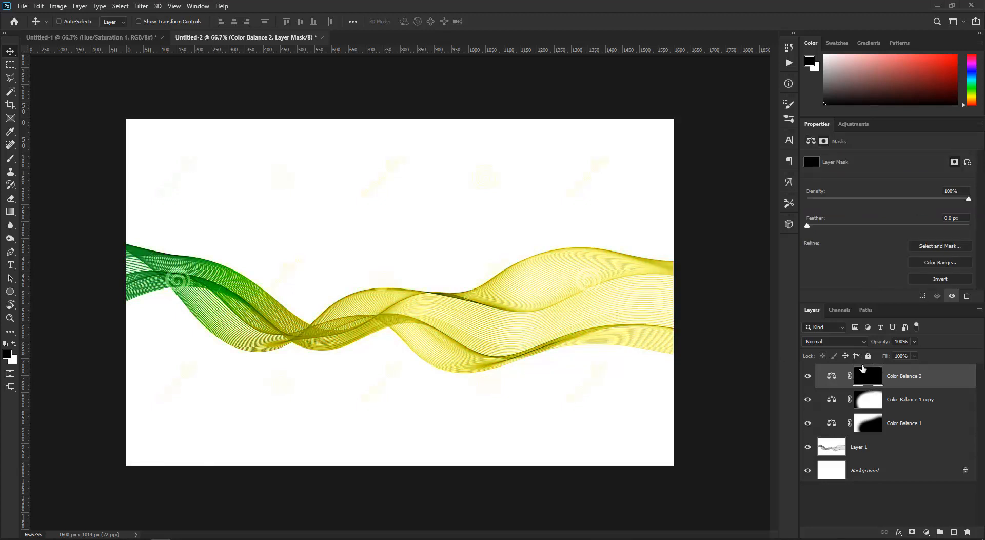
pyautogui.press('b')
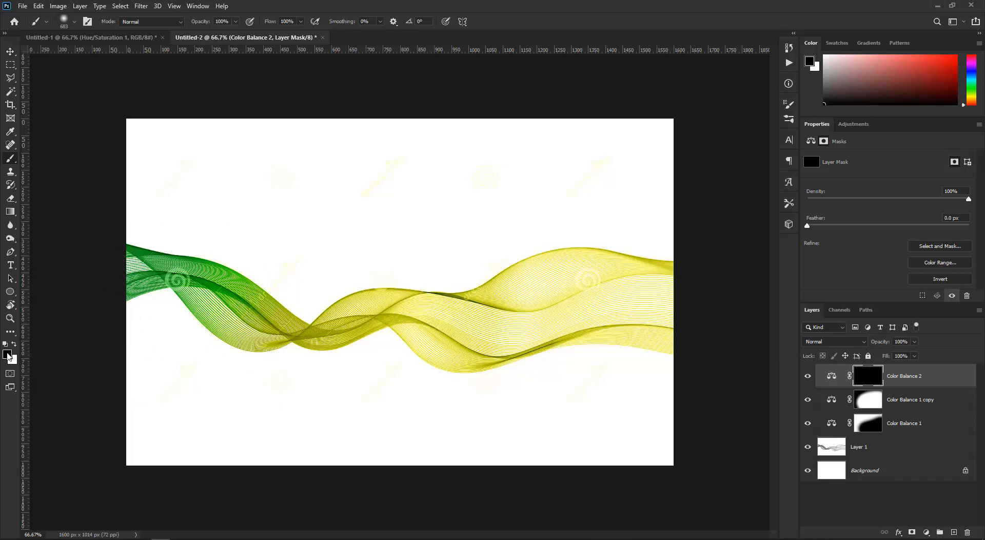
pyautogui.click(14, 344)
pyautogui.moveTo(657, 308)
pyautogui.mouseDown()
pyautogui.moveTo(622, 363)
pyautogui.moveTo(670, 309)
pyautogui.moveTo(557, 438)
pyautogui.moveTo(666, 347)
pyautogui.moveTo(648, 372)
pyautogui.moveTo(696, 314)
pyautogui.mouseUp()
pyautogui.moveTo(617, 412)
pyautogui.mouseDown()
pyautogui.moveTo(631, 308)
pyautogui.moveTo(640, 313)
pyautogui.mouseUp()
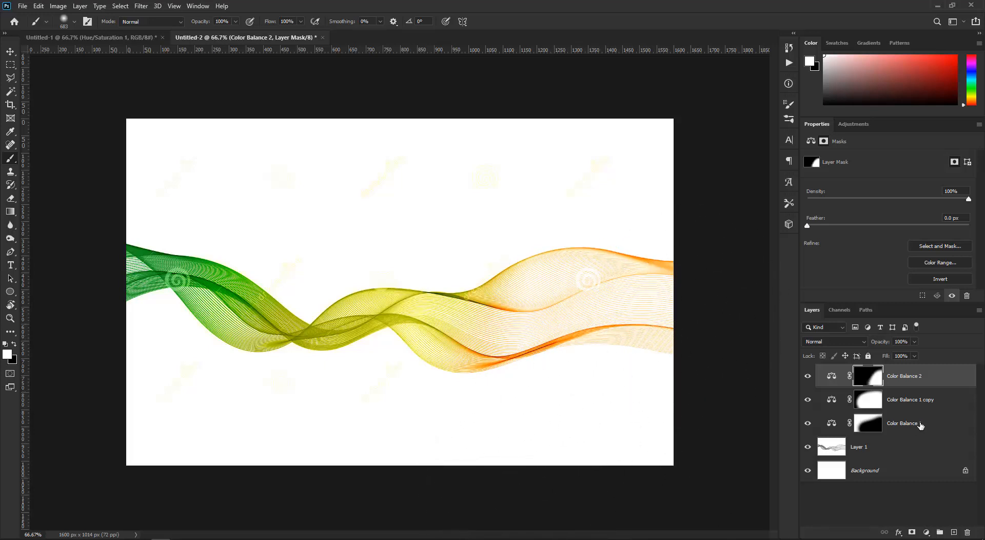
# Step: On the duplicate Color Balance layer's mask, paint black over the wave's right end and restore white toward the middle
pyautogui.click(869, 402)
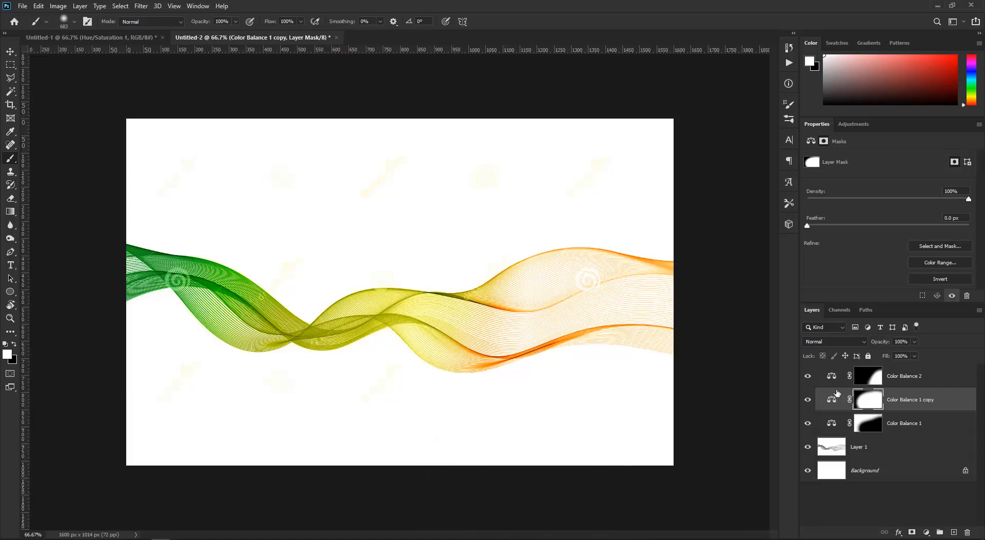
pyautogui.press('x')
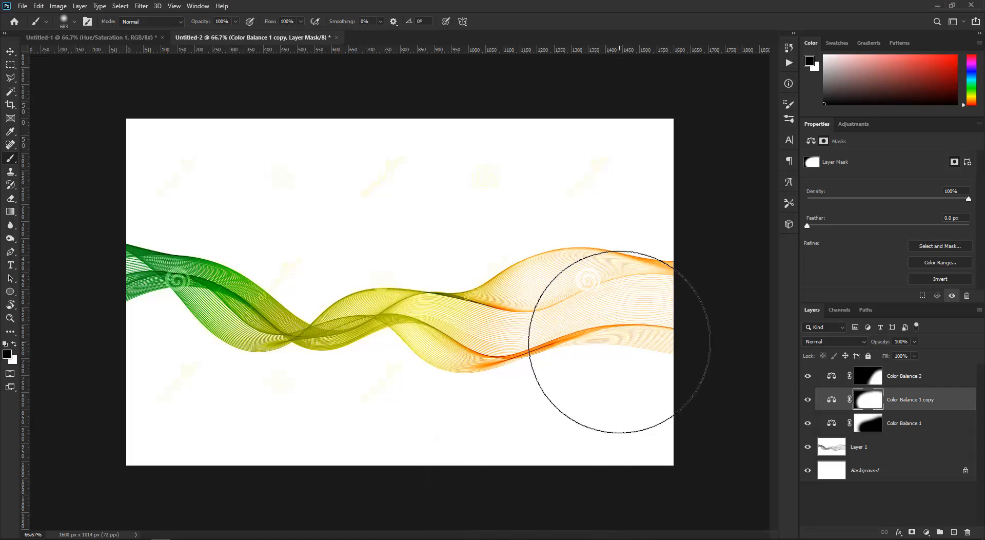
pyautogui.moveTo(616, 335)
pyautogui.mouseDown()
pyautogui.moveTo(595, 354)
pyautogui.moveTo(654, 363)
pyautogui.mouseUp()
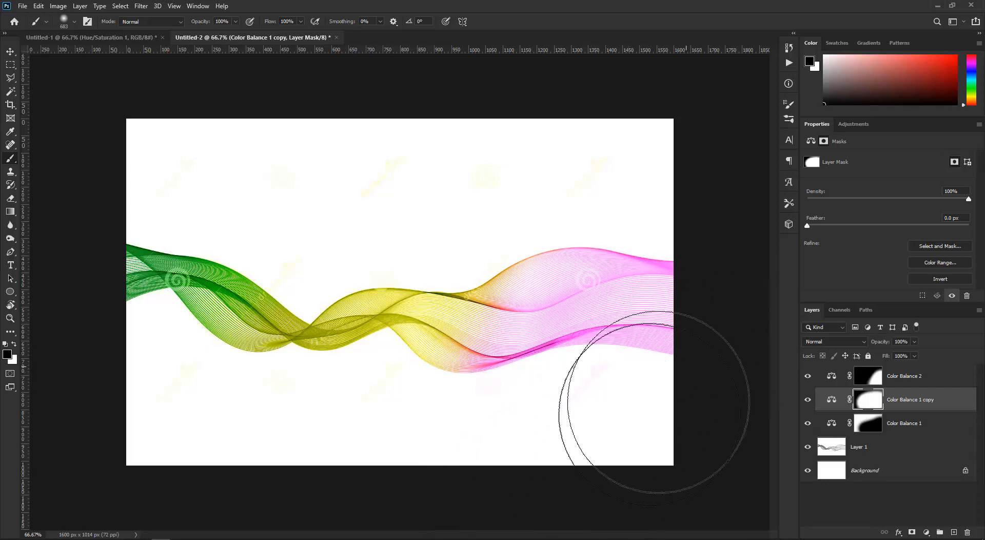
pyautogui.press('x')
pyautogui.moveTo(507, 226)
pyautogui.mouseDown()
pyautogui.moveTo(450, 238)
pyautogui.moveTo(495, 204)
pyautogui.moveTo(371, 289)
pyautogui.moveTo(438, 228)
pyautogui.moveTo(342, 275)
pyautogui.mouseUp()
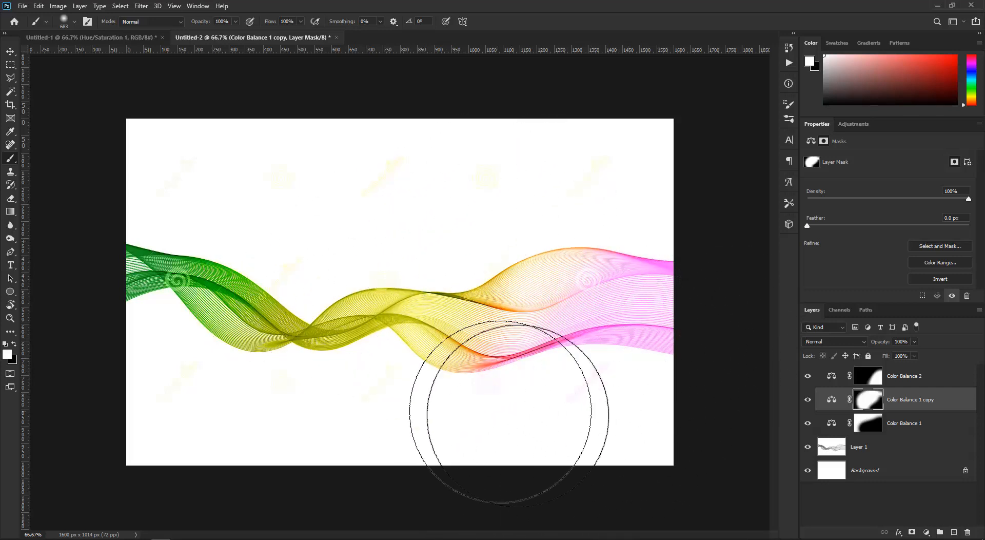
# Step: Paint white on the top Color Balance layer's mask to extend its color leftward across the middle of the wave
pyautogui.click(868, 377)
pyautogui.press('x')
pyautogui.moveTo(438, 430); pyautogui.dragTo(442, 404)
pyautogui.press('x')
pyautogui.moveTo(538, 386); pyautogui.dragTo(456, 403)
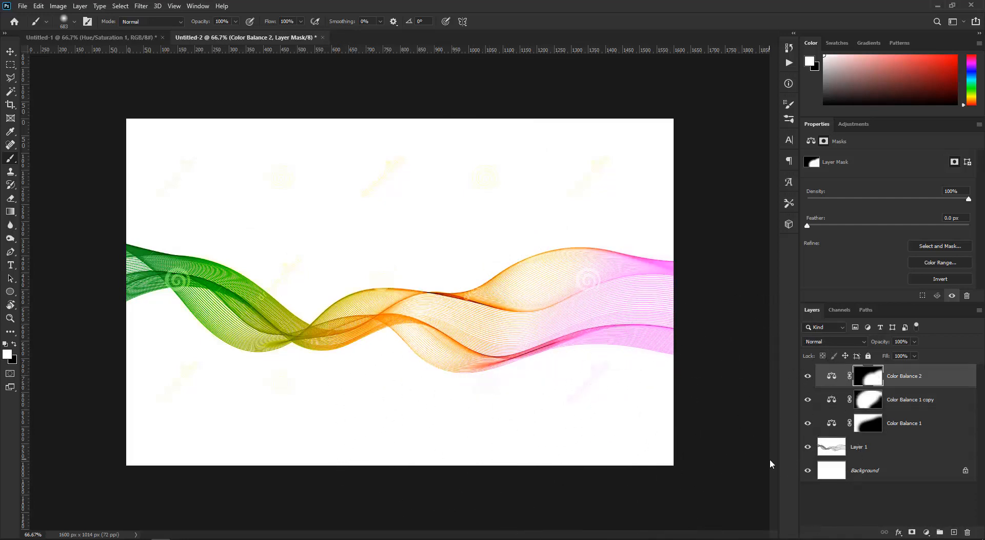
# Step: Delete all three Color Balance adjustment layers above the wave layer
pyautogui.click(10, 51)
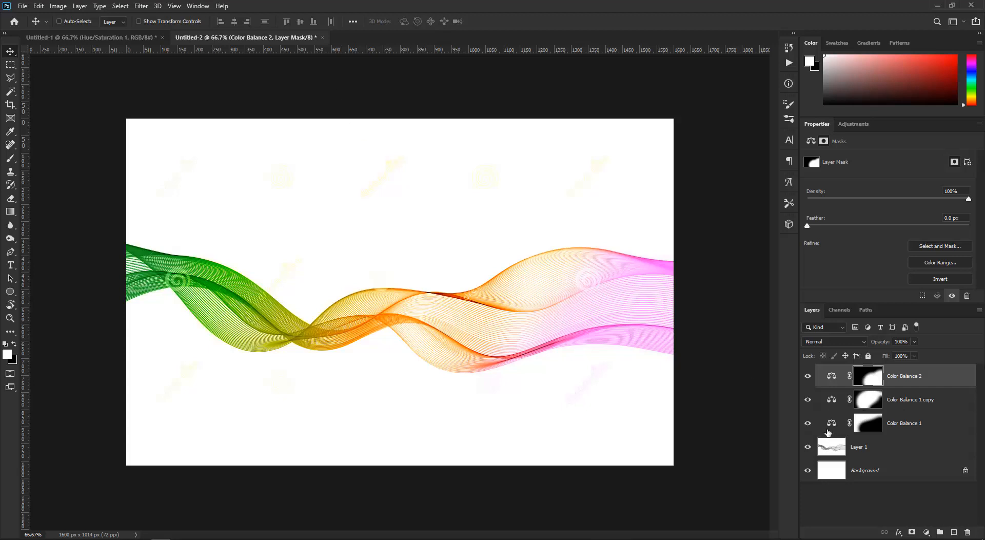
pyautogui.keyDown('shift'); pyautogui.click(831, 425); pyautogui.keyUp('shift')
pyautogui.moveTo(825, 391); pyautogui.dragTo(968, 532)
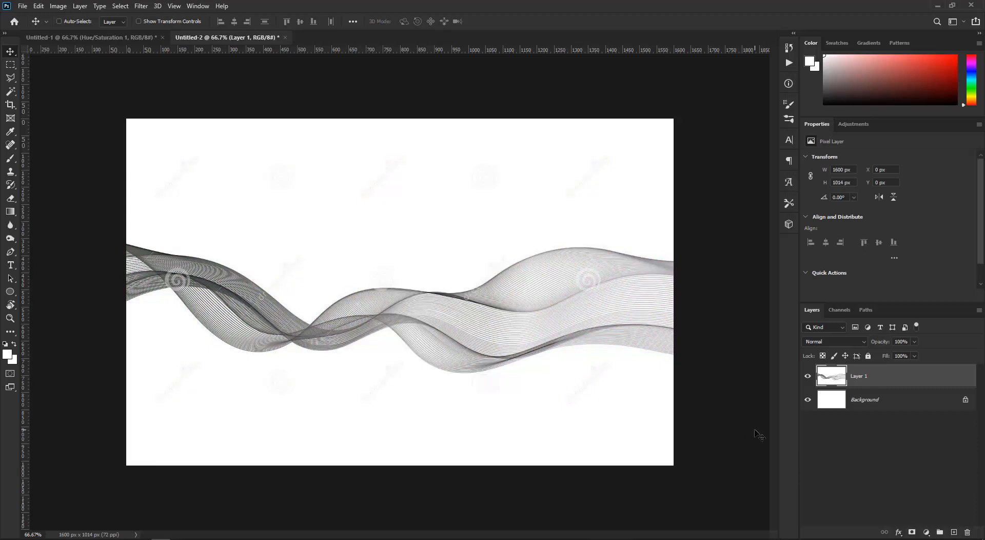
# Step: Add a Hue/Saturation adjustment layer above the wave with Colorize enabled and saturation 73
pyautogui.click(927, 532)
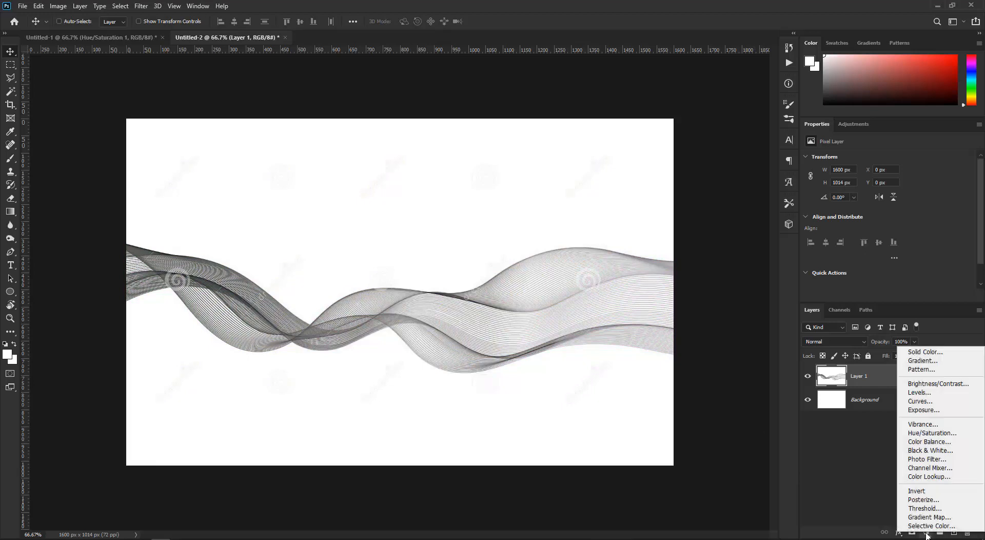
pyautogui.click(937, 434)
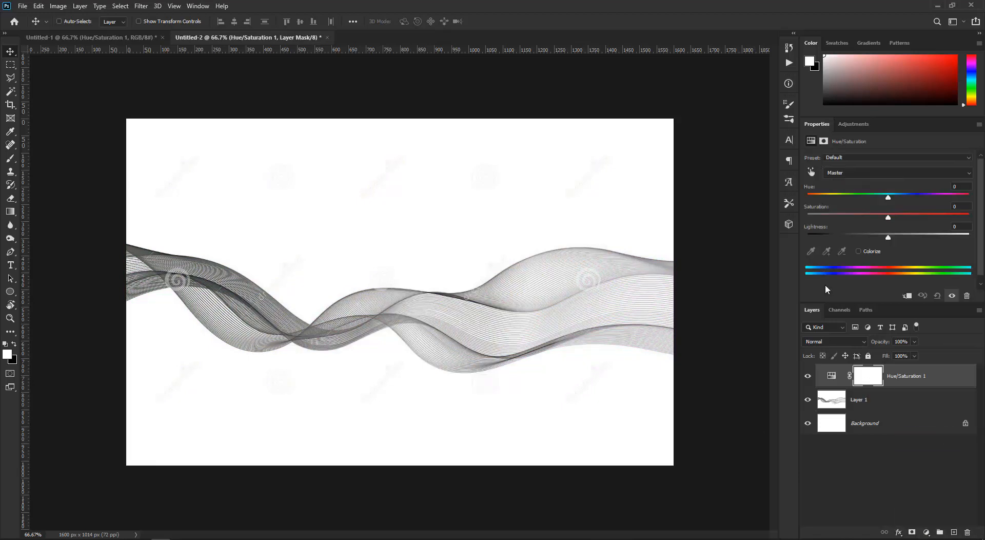
pyautogui.click(859, 251)
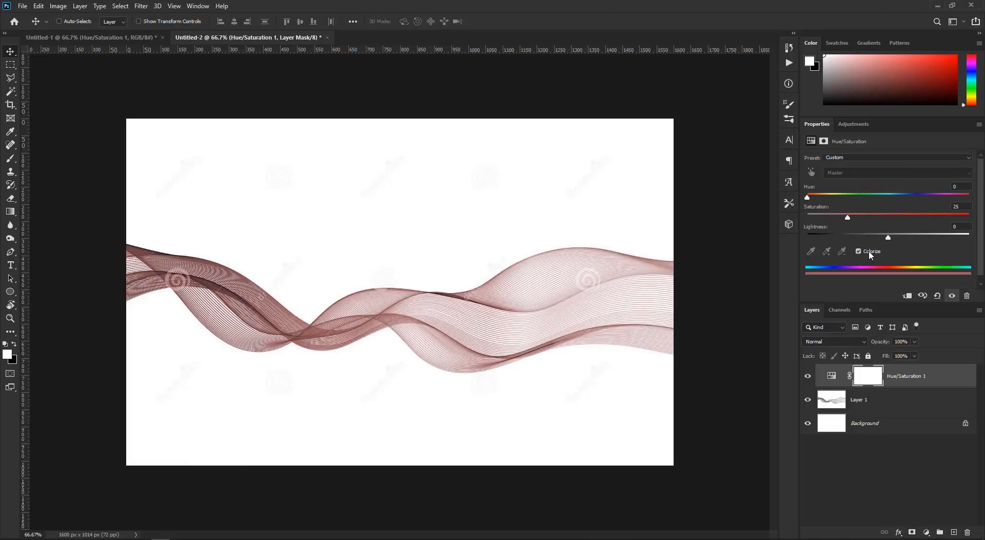
pyautogui.moveTo(890, 218); pyautogui.dragTo(895, 218)
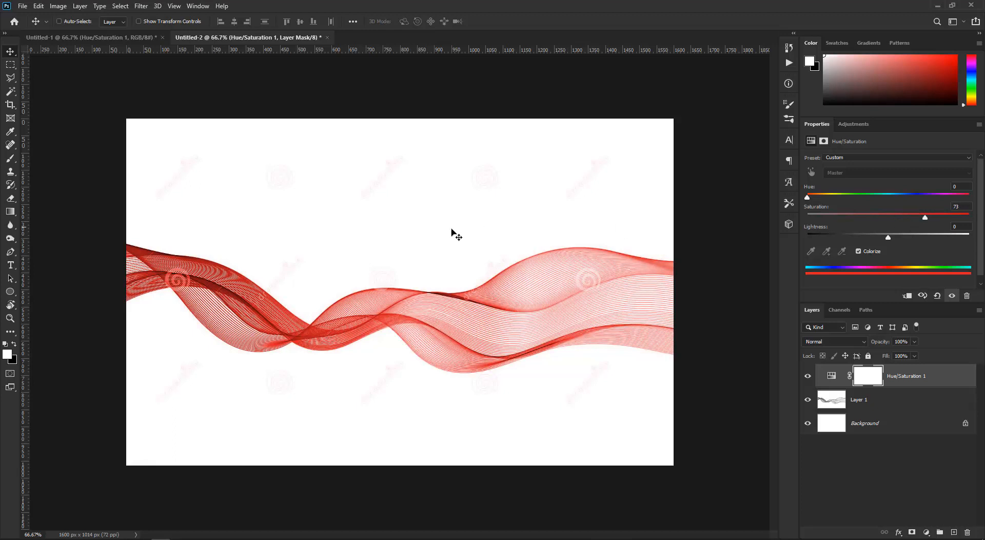
# Step: Limit the Hue/Saturation layer to about the left third of the image by filling the rest of its mask black, and inspect the mask alone
pyautogui.press('m')
pyautogui.moveTo(93, 79); pyautogui.dragTo(317, 535)
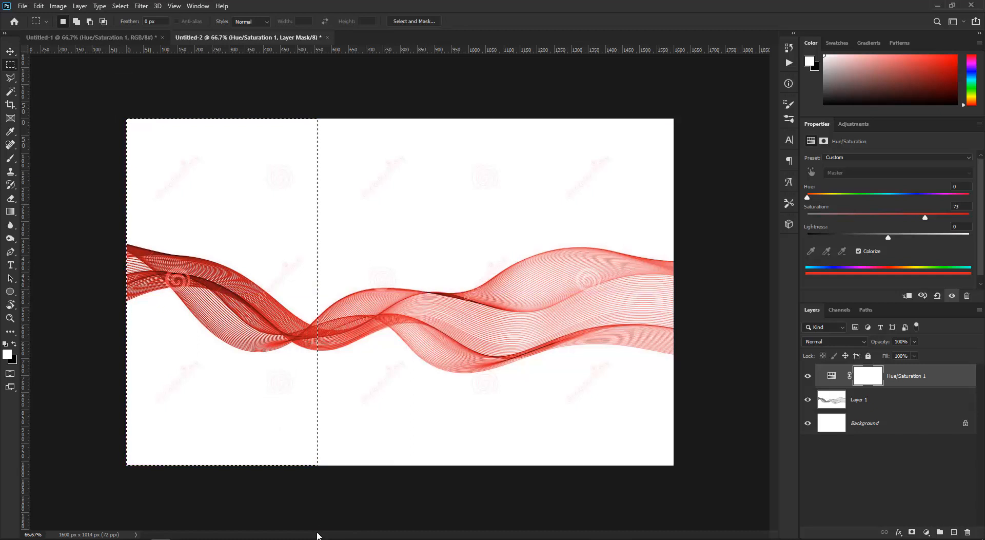
pyautogui.hotkey('ctrl', 'shift', 'i')
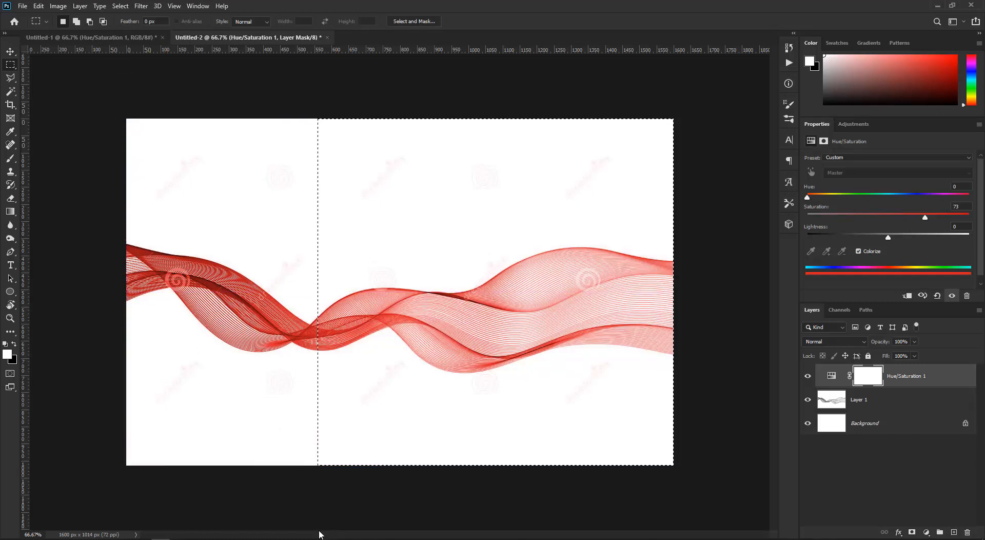
pyautogui.hotkey('ctrl', 'BackSpace')
pyautogui.hotkey('ctrl', 'd')
pyautogui.keyDown('alt'); pyautogui.click(877, 378); pyautogui.keyUp('alt')
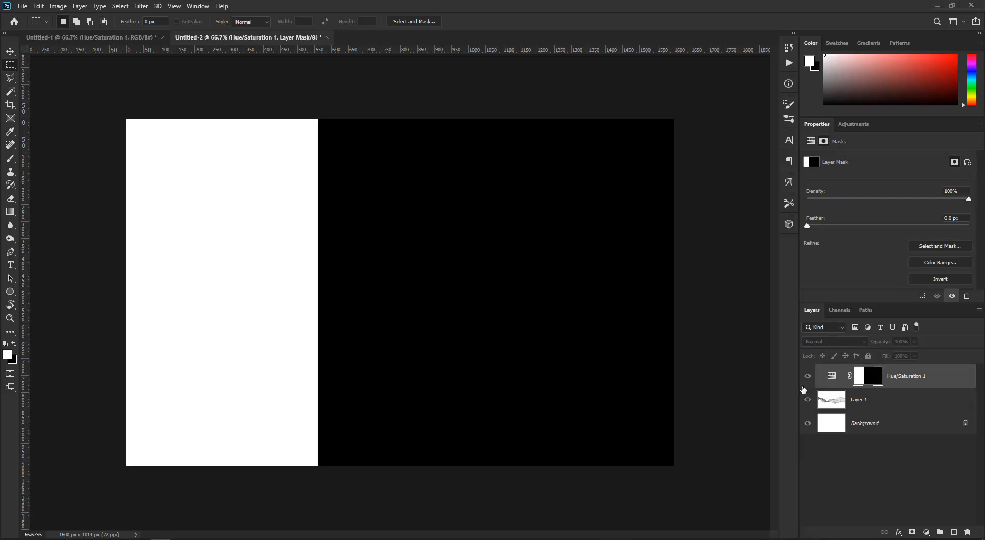
pyautogui.keyDown('alt'); pyautogui.click(869, 386); pyautogui.keyUp('alt')
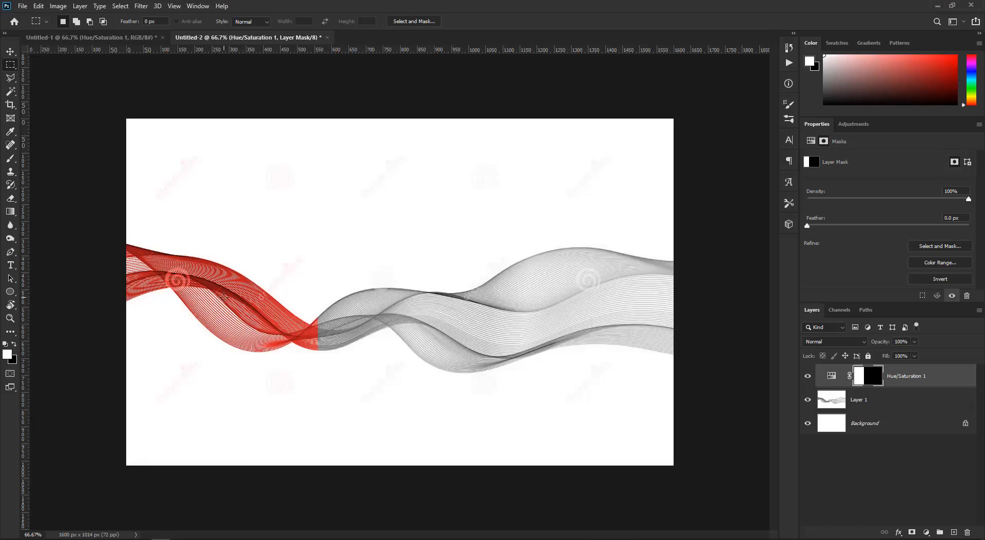
# Step: Duplicate the Hue/Saturation layer, invert the copy's mask, and set the copy's hue to 140
pyautogui.click(11, 51)
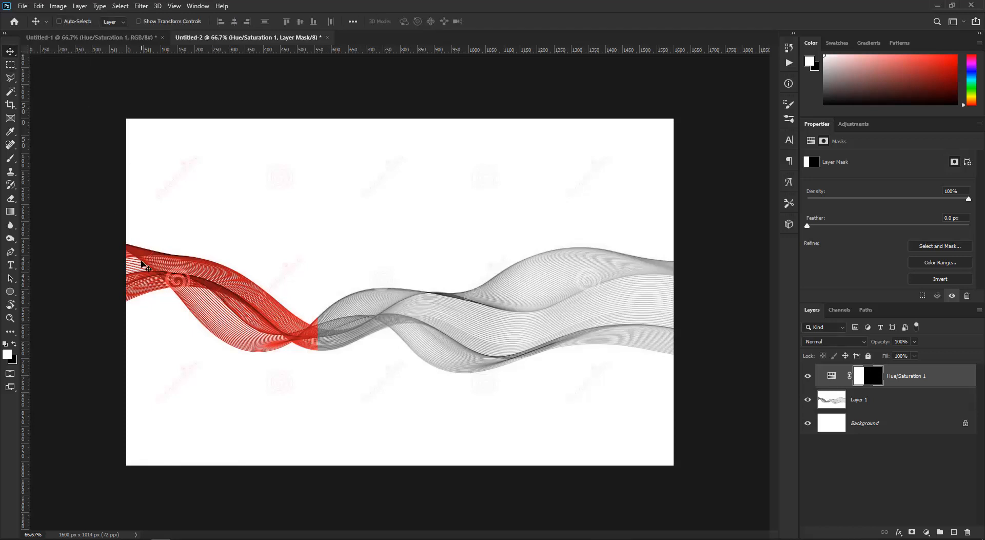
pyautogui.moveTo(834, 378); pyautogui.dragTo(959, 534)
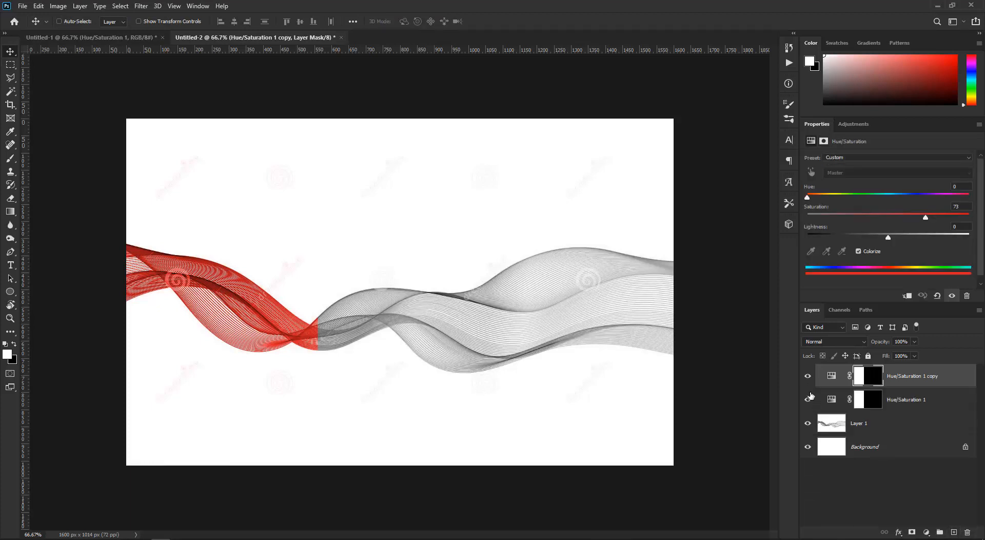
pyautogui.click(863, 379)
pyautogui.hotkey('ctrl', 'i')
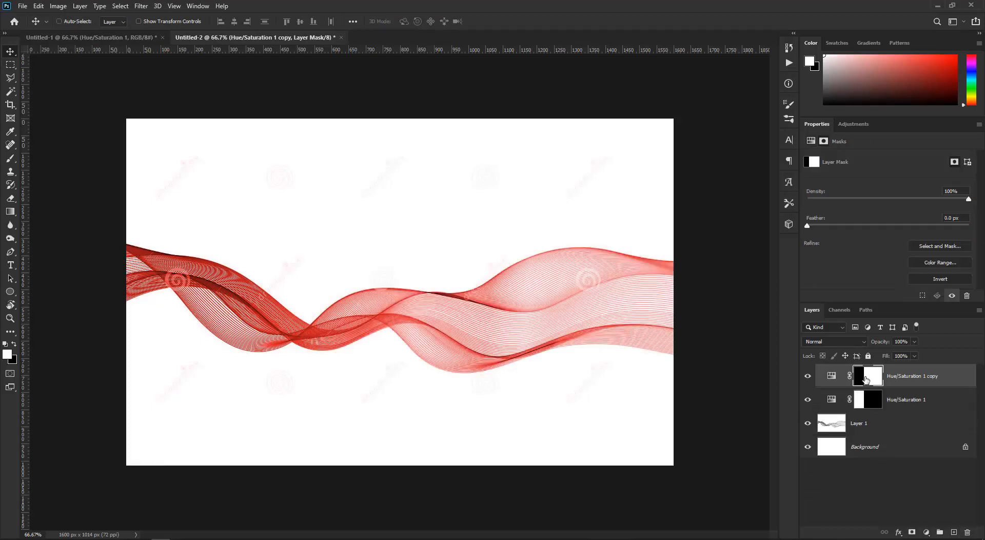
pyautogui.click(838, 381)
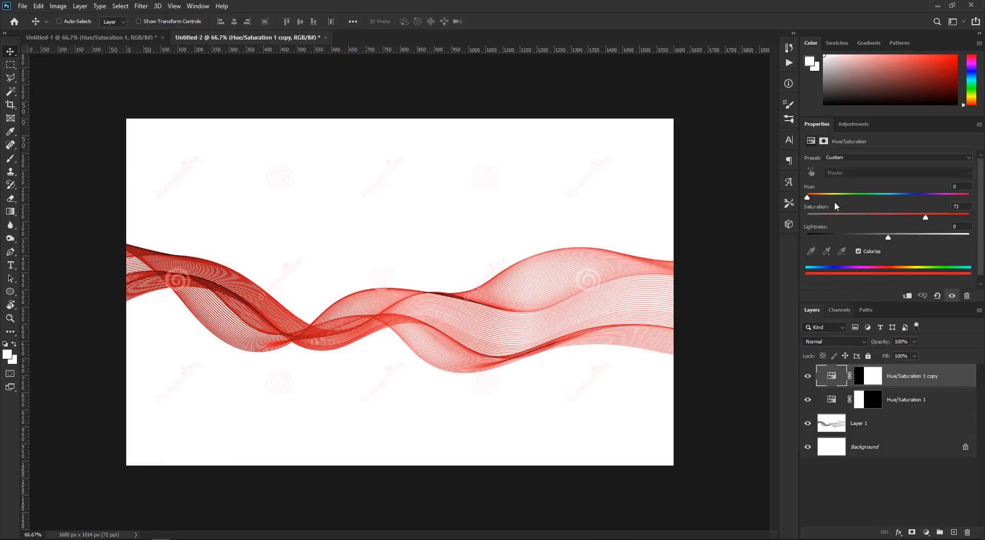
pyautogui.moveTo(813, 203); pyautogui.dragTo(865, 203)
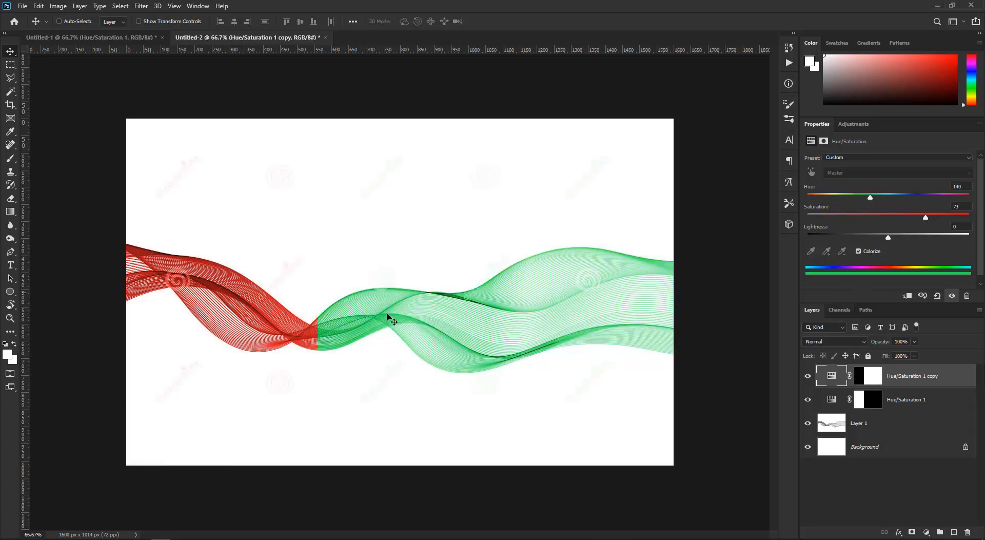
# Step: Soften the duplicate's mask edge with Gaussian Blur and reapply the same filter to the original Hue/Saturation layer's mask
pyautogui.click(863, 379)
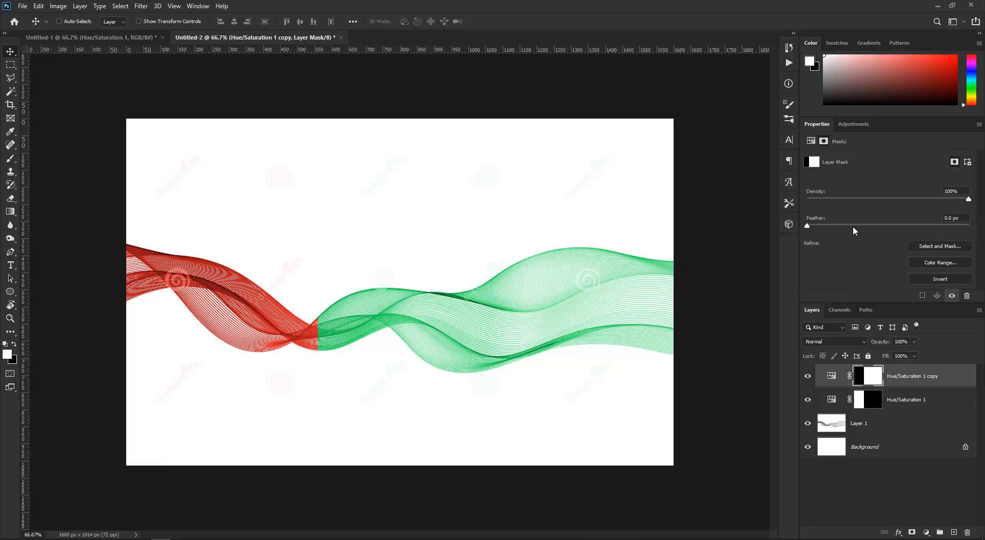
pyautogui.click(141, 6)
pyautogui.moveTo(190, 122)
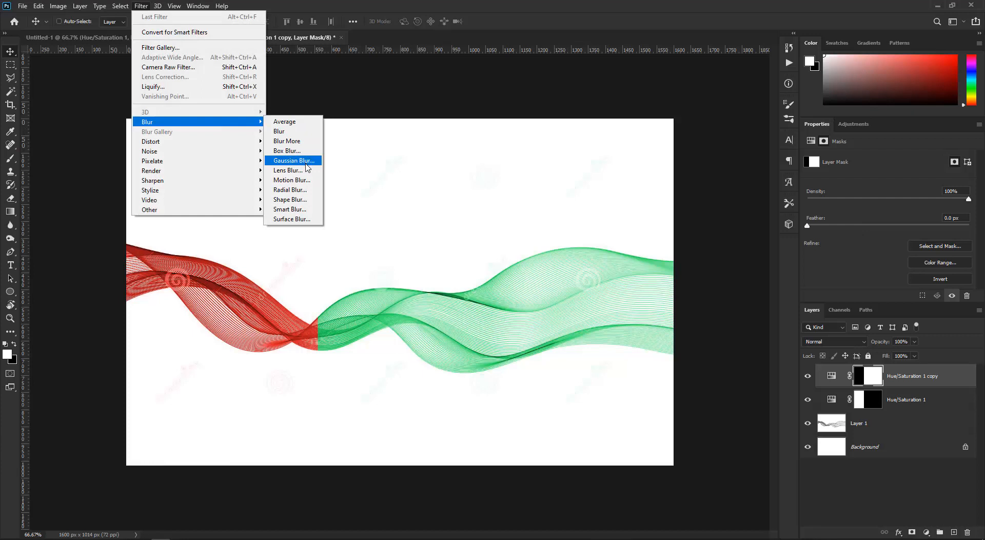
pyautogui.click(294, 161)
pyautogui.moveTo(590, 288); pyautogui.dragTo(635, 290)
pyautogui.click(707, 149)
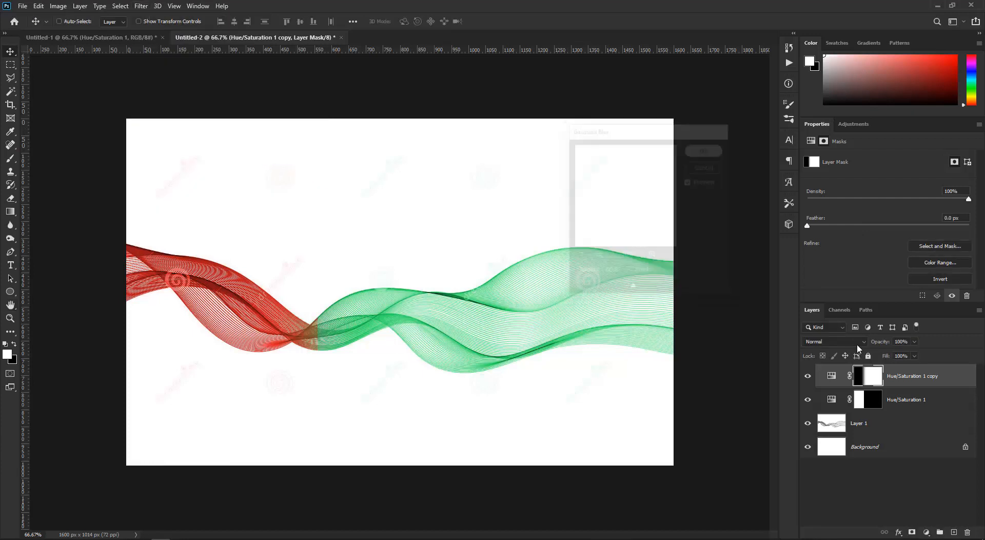
pyautogui.click(862, 398)
pyautogui.hotkey('ctrl', 'alt', 'f')
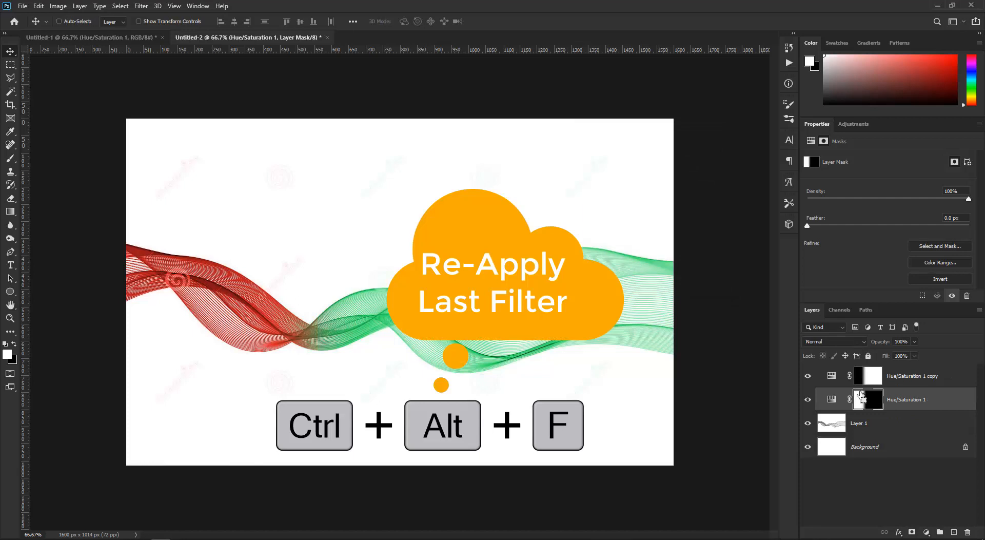